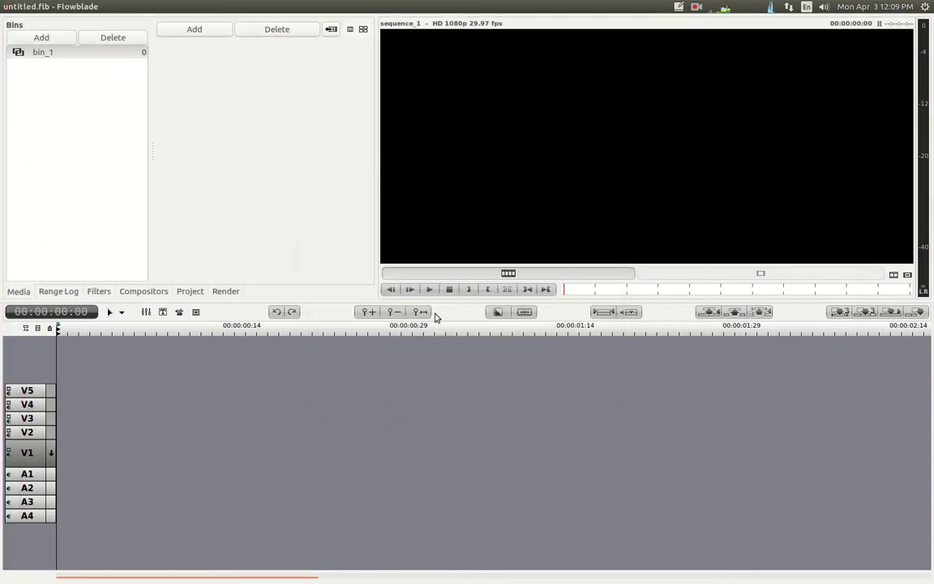
- Check Flowblade's version information from the Help menu, then close it
click(210, 7)
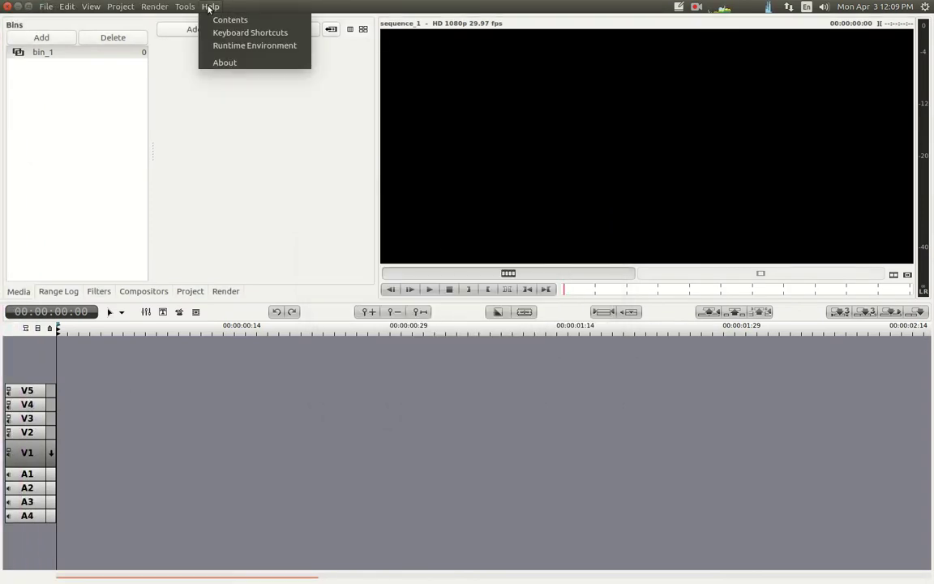
click(223, 62)
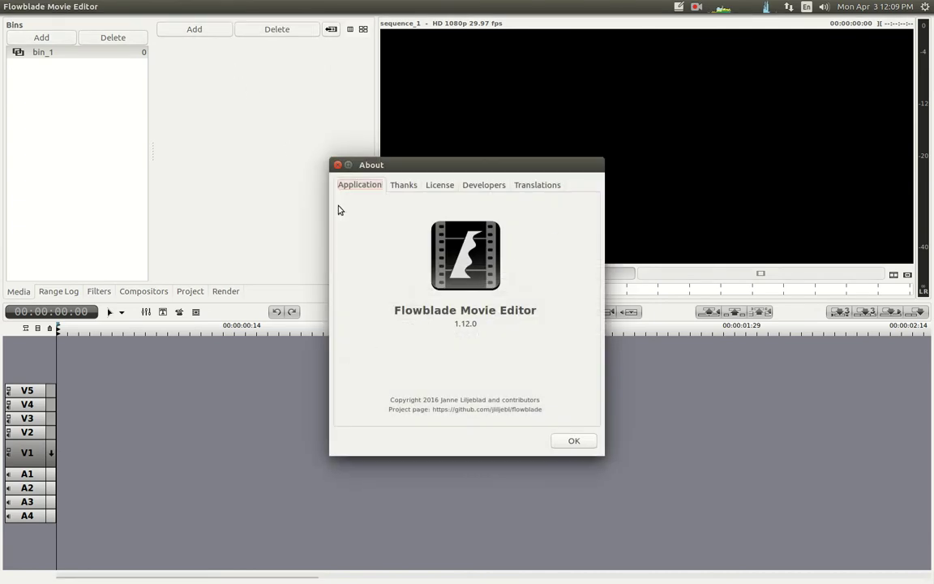
click(574, 442)
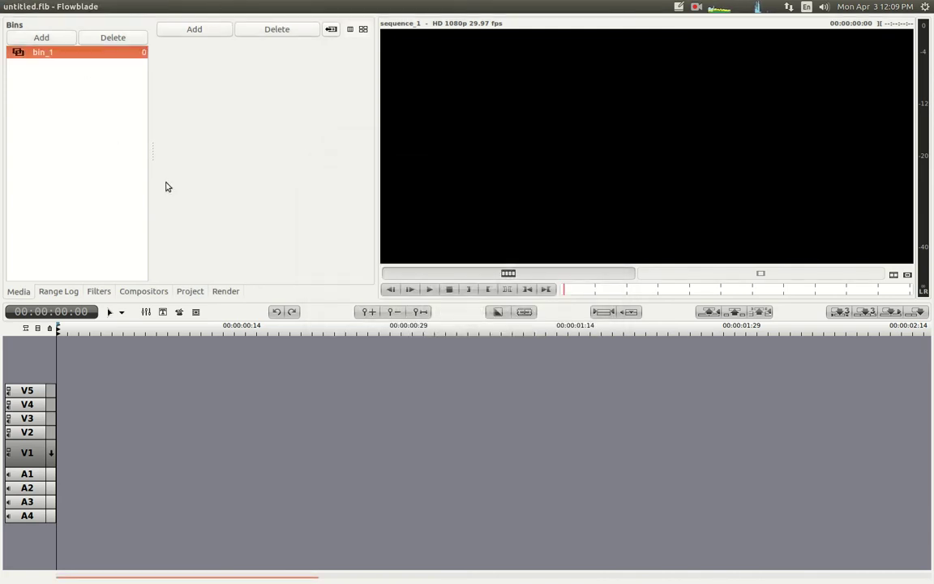
- Import bucket.MOV from the Videos folder into bin_1
click(203, 32)
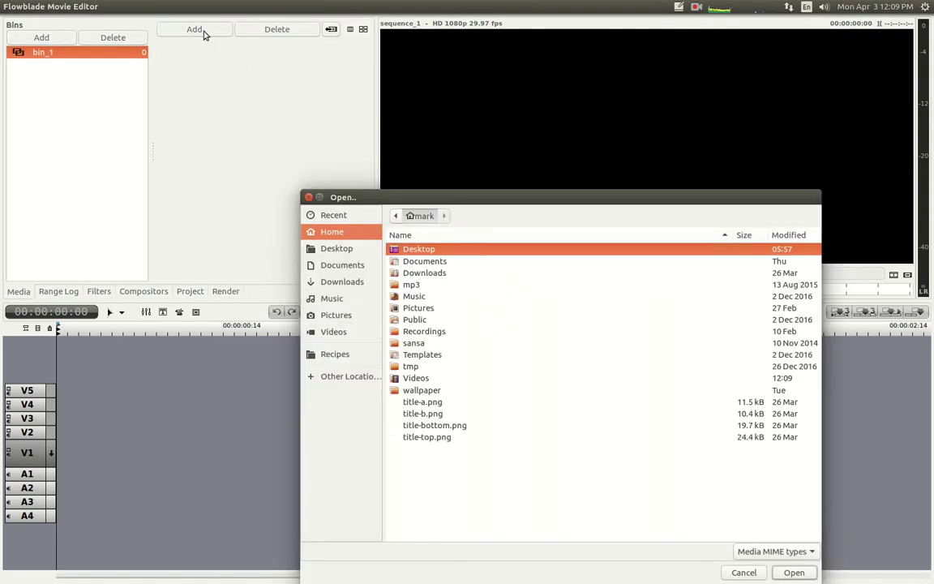
click(333, 331)
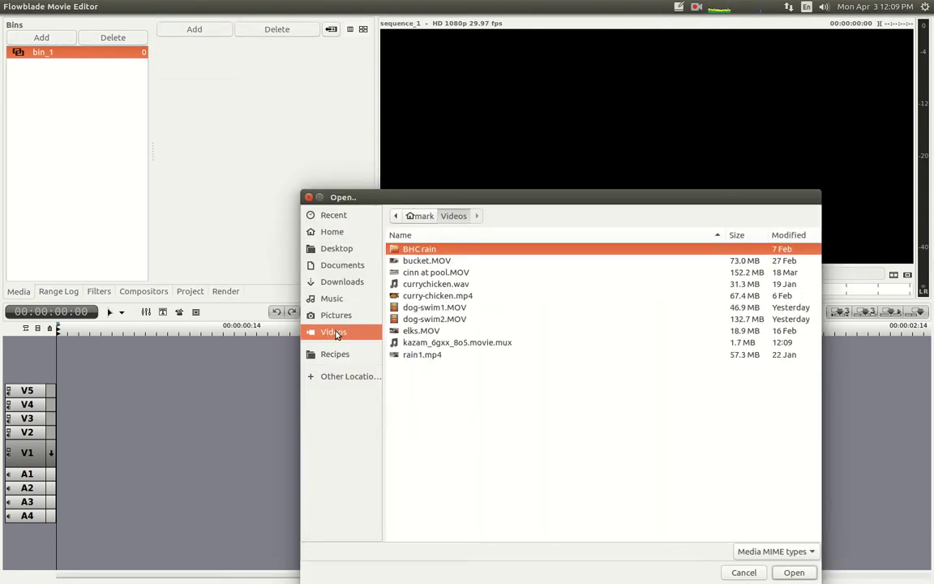
click(416, 261)
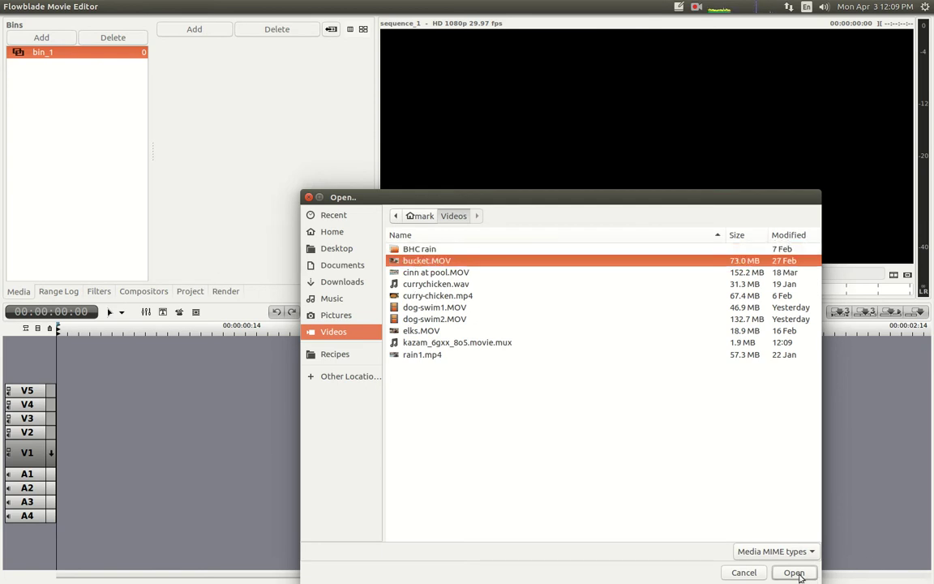
click(794, 573)
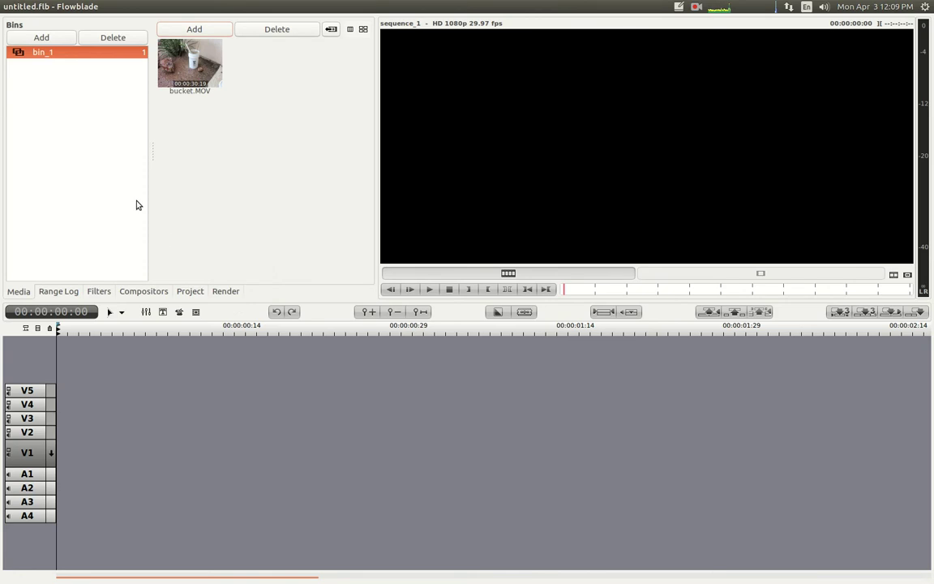
- Drop bucket.MOV onto track V1, preview it, rewind, and zoom out to show the whole clip
drag(190, 61, 60, 452)
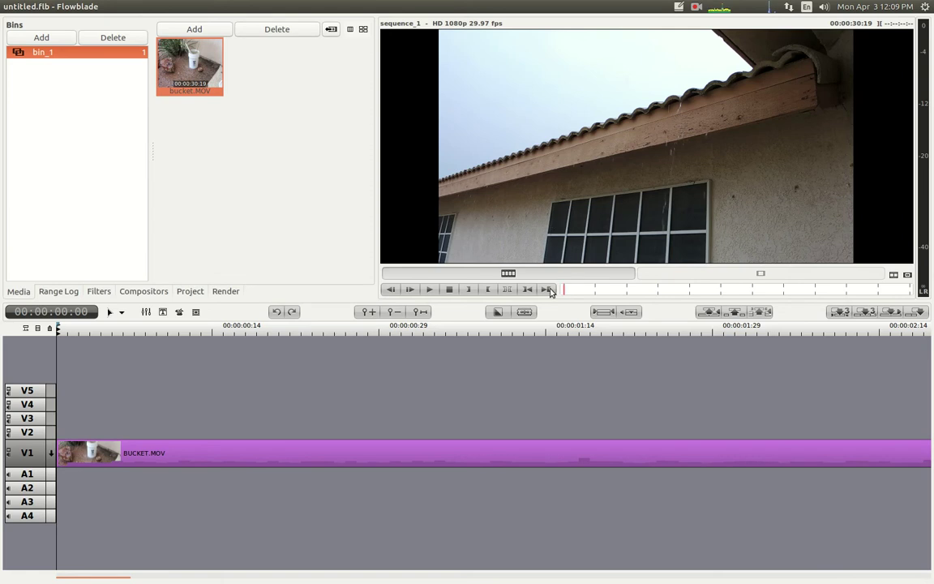
click(430, 290)
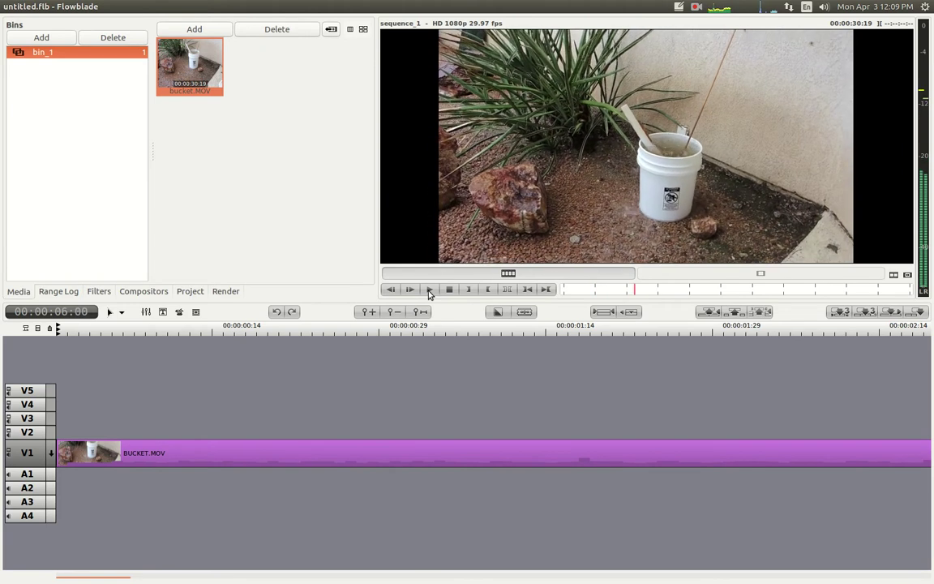
click(446, 290)
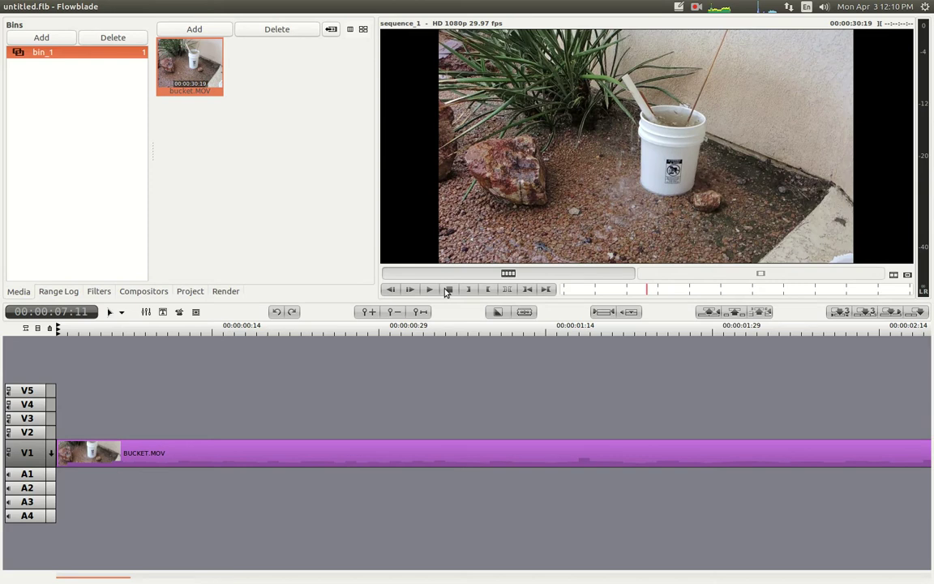
click(447, 291)
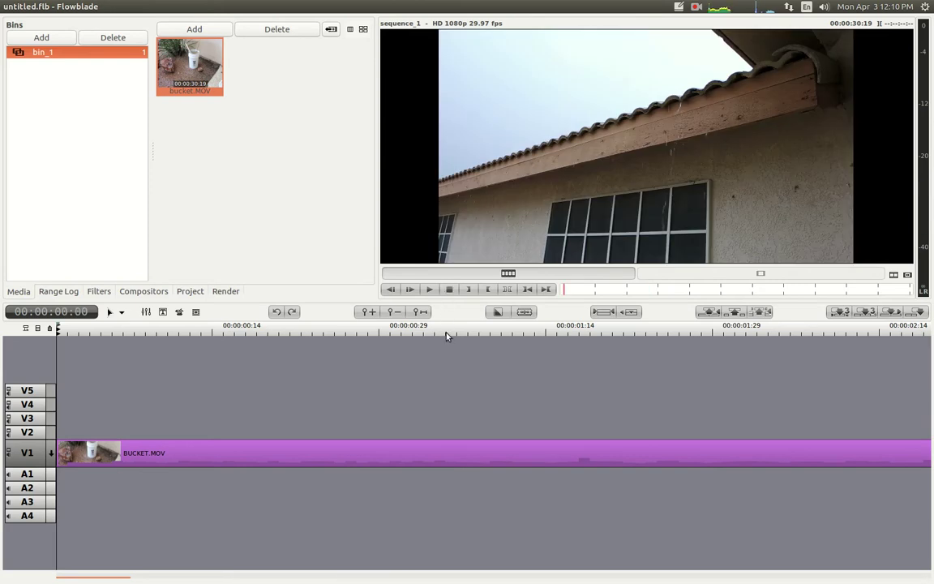
click(394, 312)
click(394, 312)
click(394, 312)
click(394, 312)
click(394, 312)
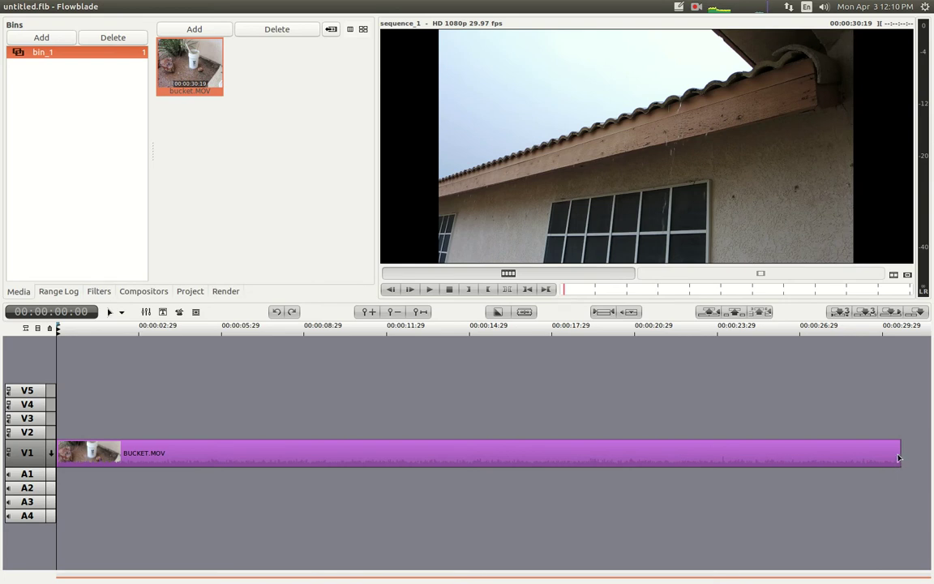
- Trim the bucket clip's end to about 18 seconds and open the Titler
drag(900, 456, 577, 442)
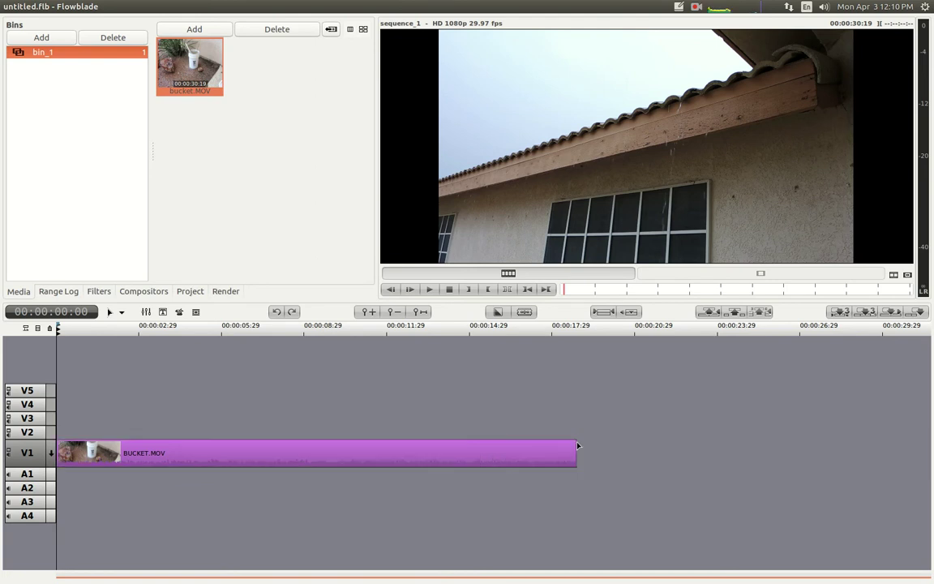
click(369, 313)
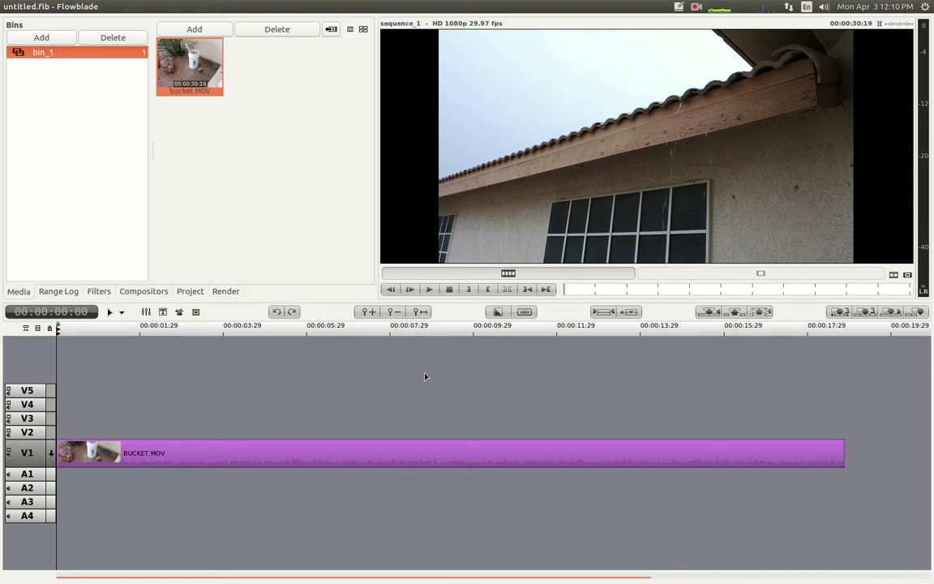
click(163, 313)
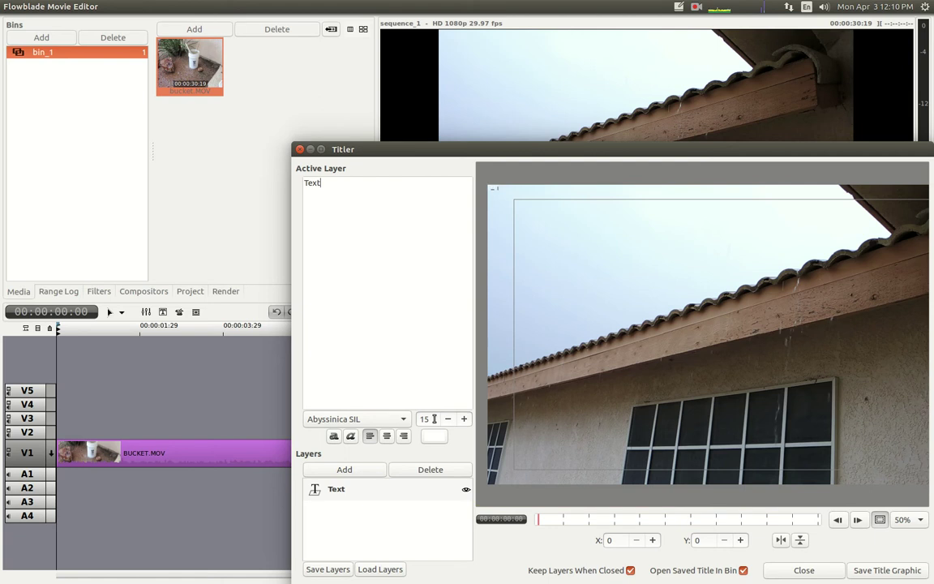
- Set the title font size to 40 and change its text to 'The rain falls off the roof'
key(BackSpace)
key(BackSpace)
click(332, 183)
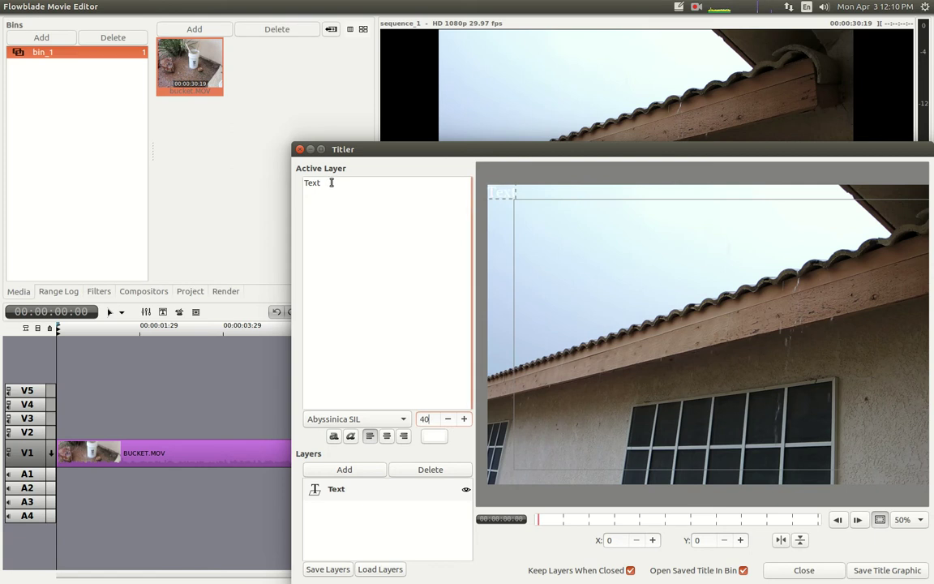
key(BackSpace)
key(BackSpace)
key(BackSpace)
key(BackSpace)
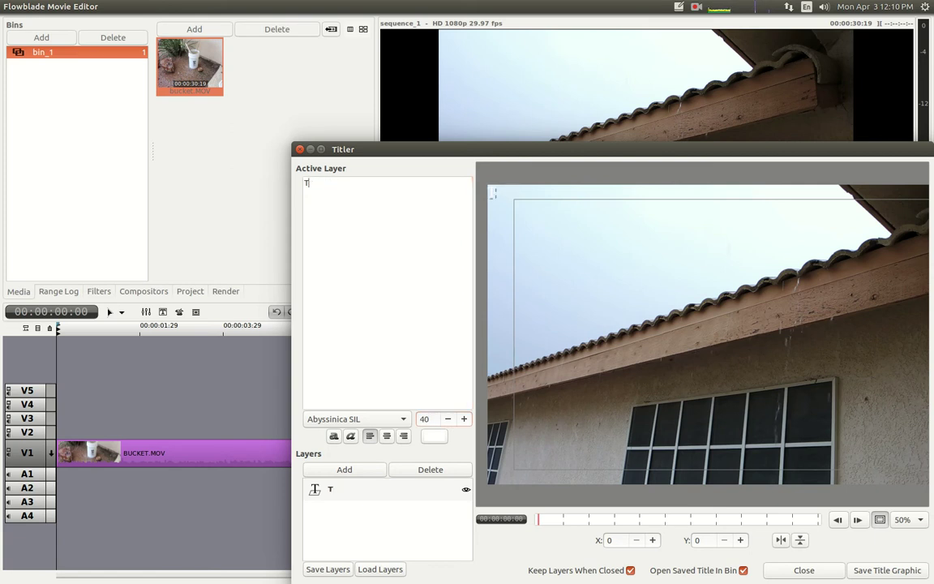
text(The rq)
key(BackSpace)
text(ain fall)
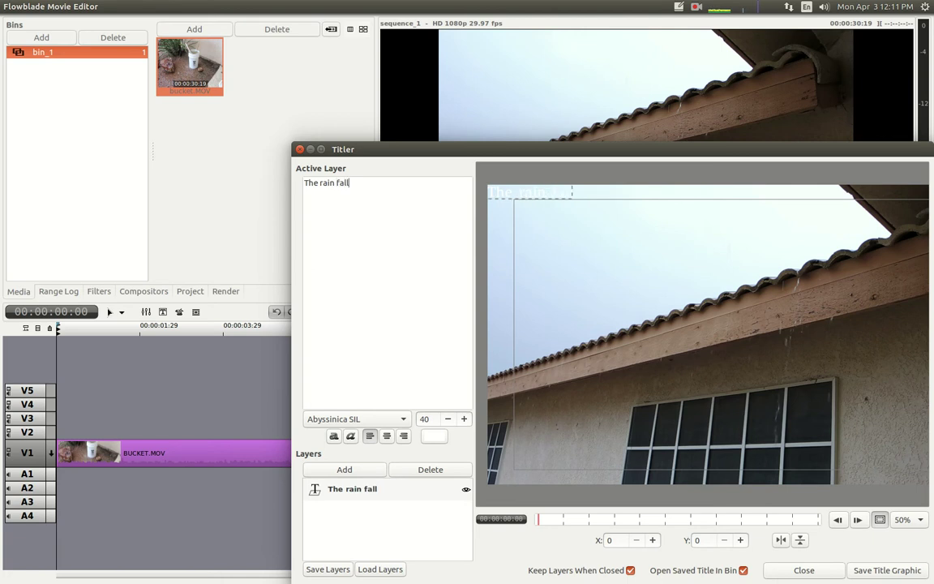
text(s off the roof)
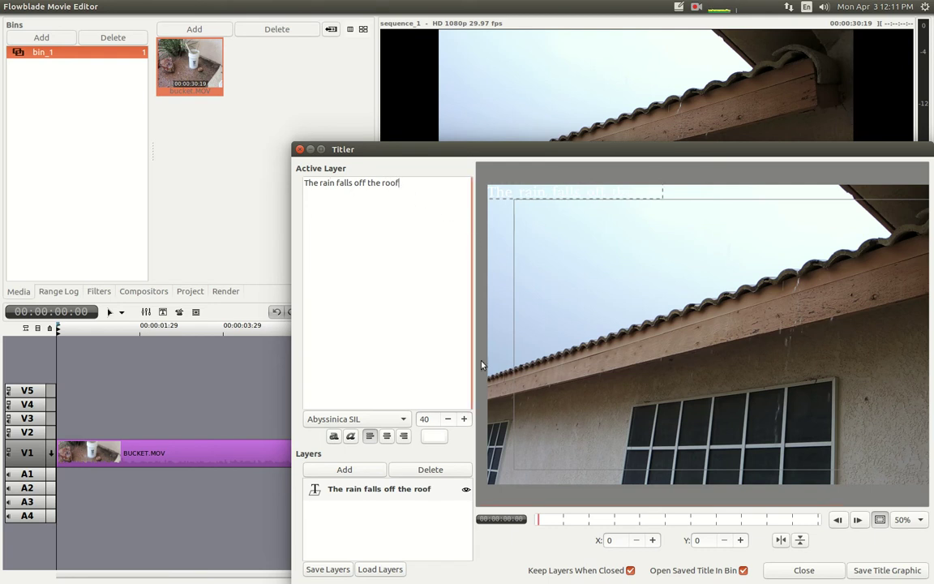
- Make the title text dark grey and move it to X 168, Y 130
click(433, 436)
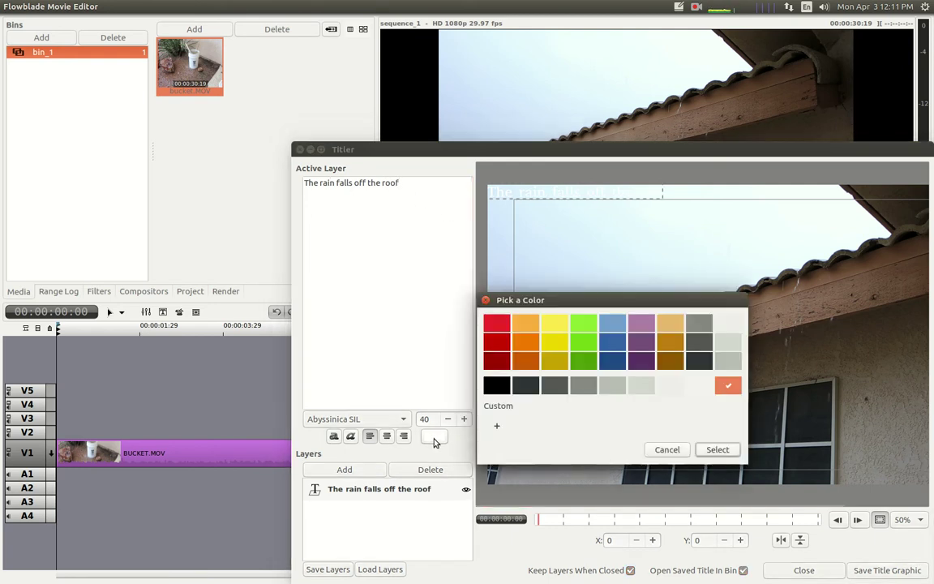
click(700, 363)
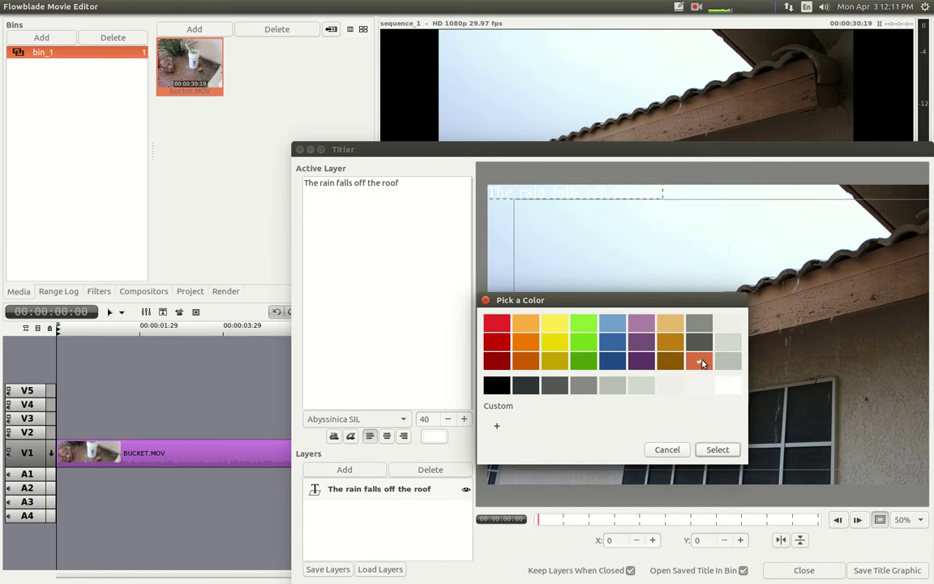
click(716, 449)
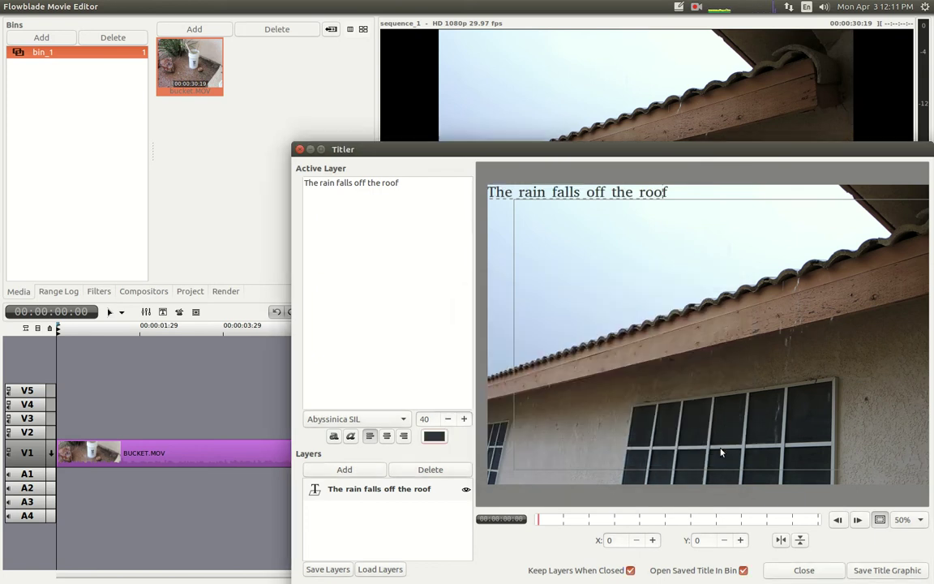
drag(558, 192, 604, 231)
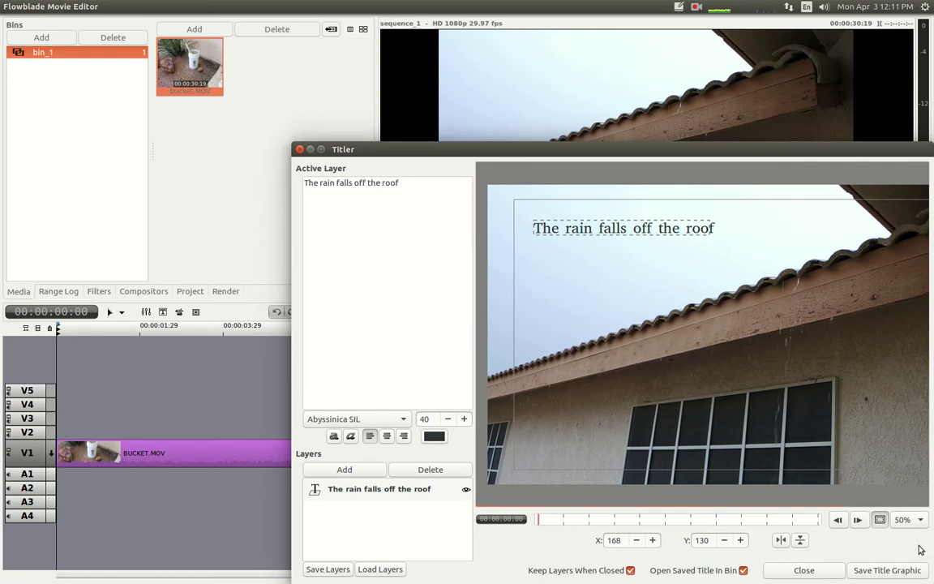
click(896, 570)
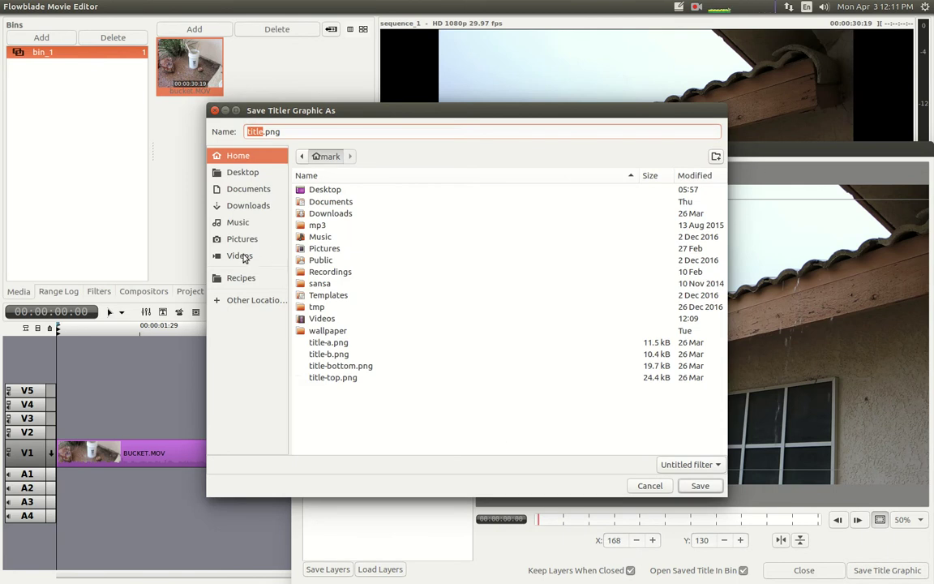
- Save the title graphic as rain-fall.png in the Videos folder and close the Titler
click(245, 256)
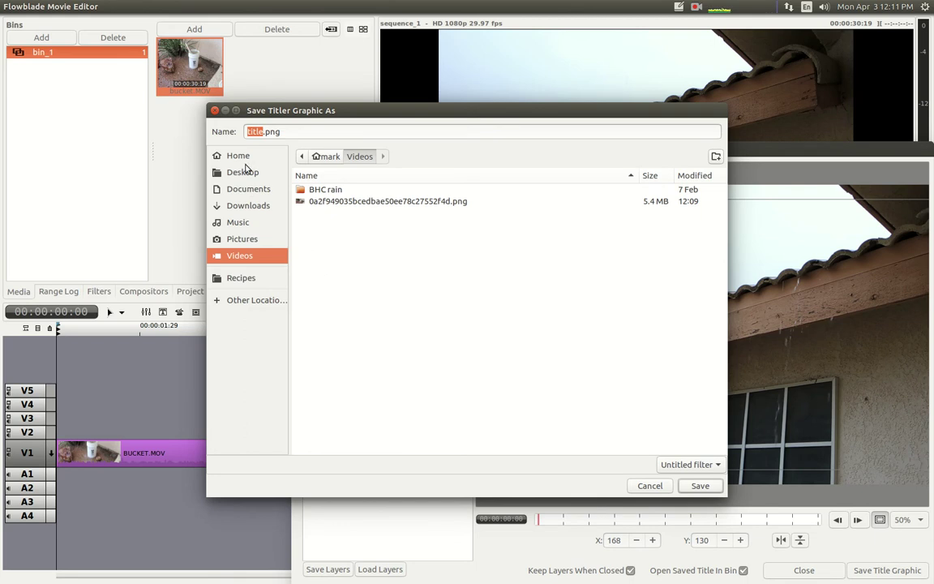
click(267, 130)
key(BackSpace)
key(BackSpace)
key(BackSpace)
key(BackSpace)
key(BackSpace)
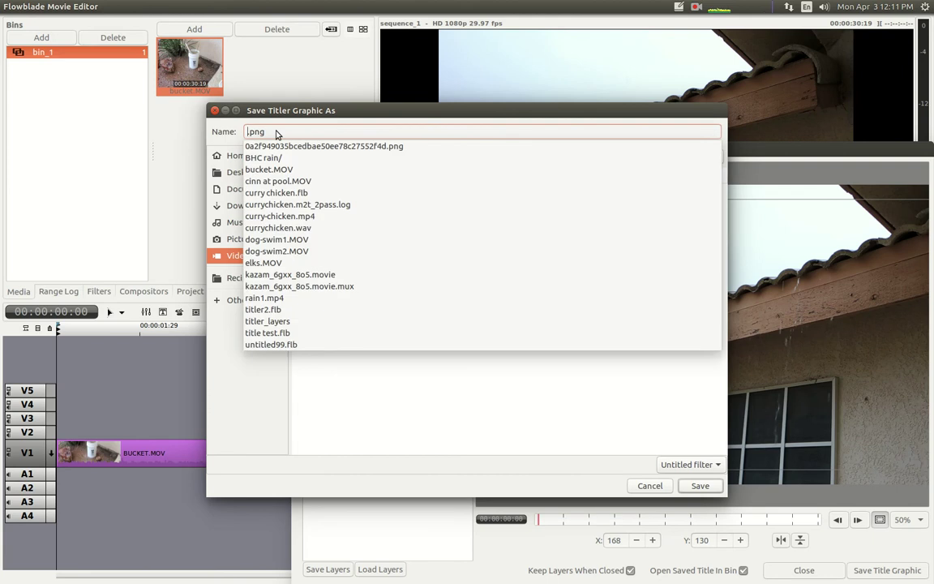
text(rain)
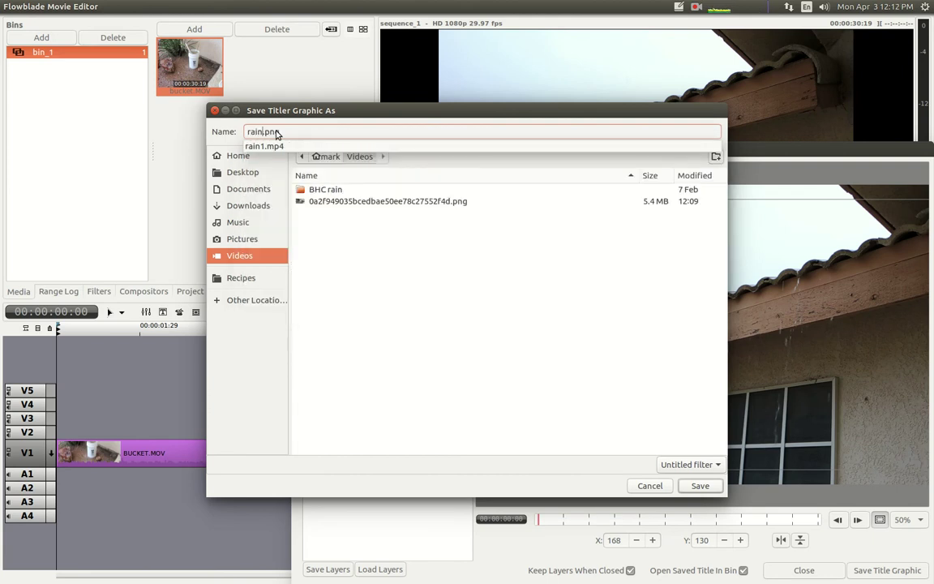
text(-fall)
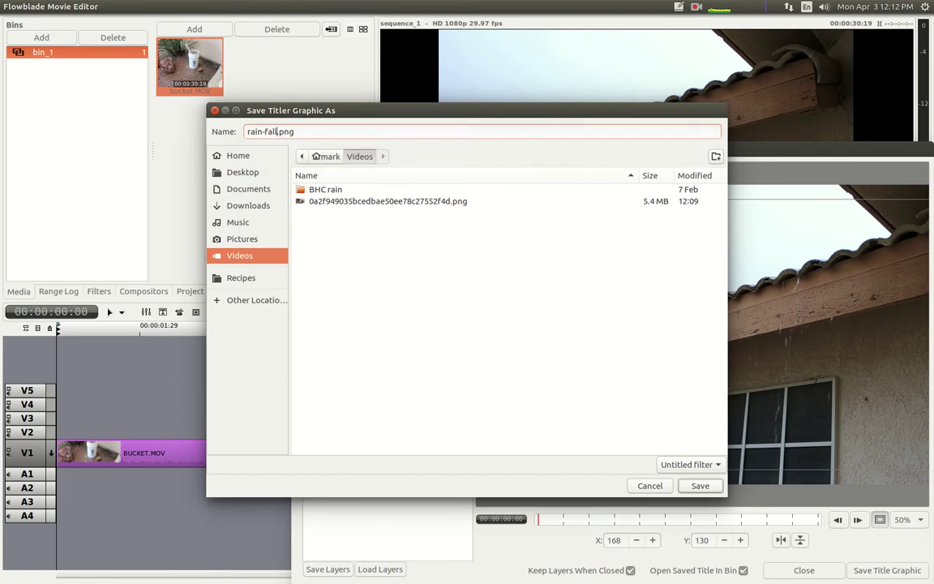
click(699, 487)
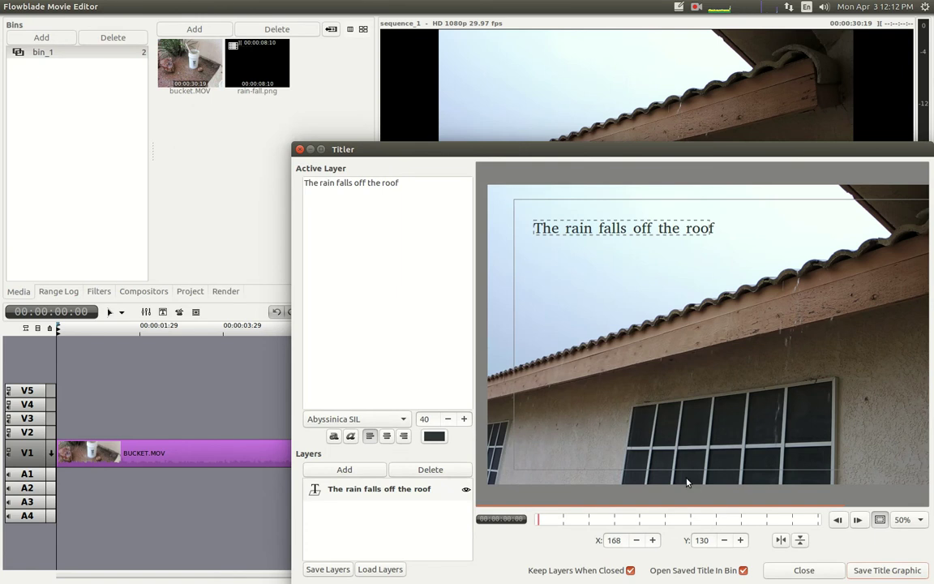
click(299, 152)
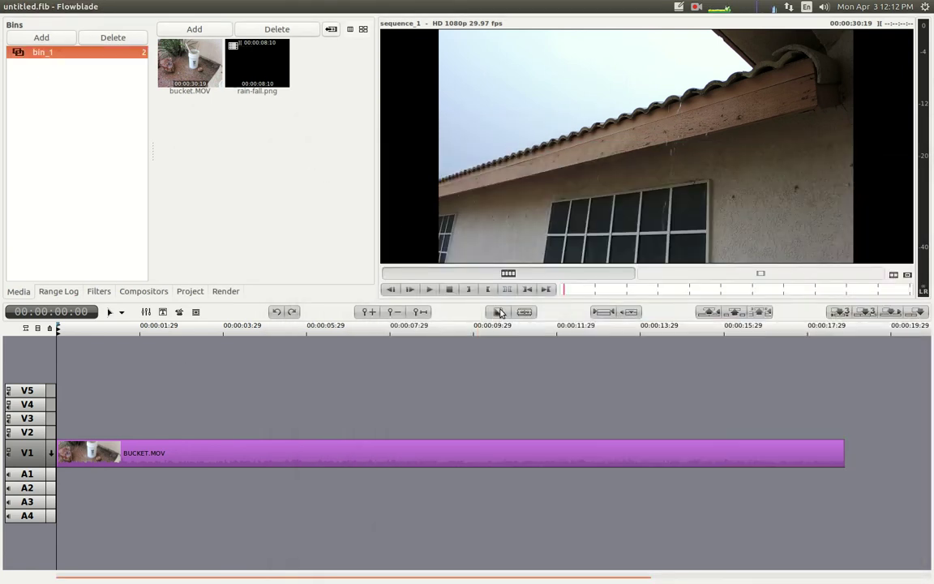
- Play the sequence, then move the playhead back to about 00:00:08:10 for a new title
click(430, 290)
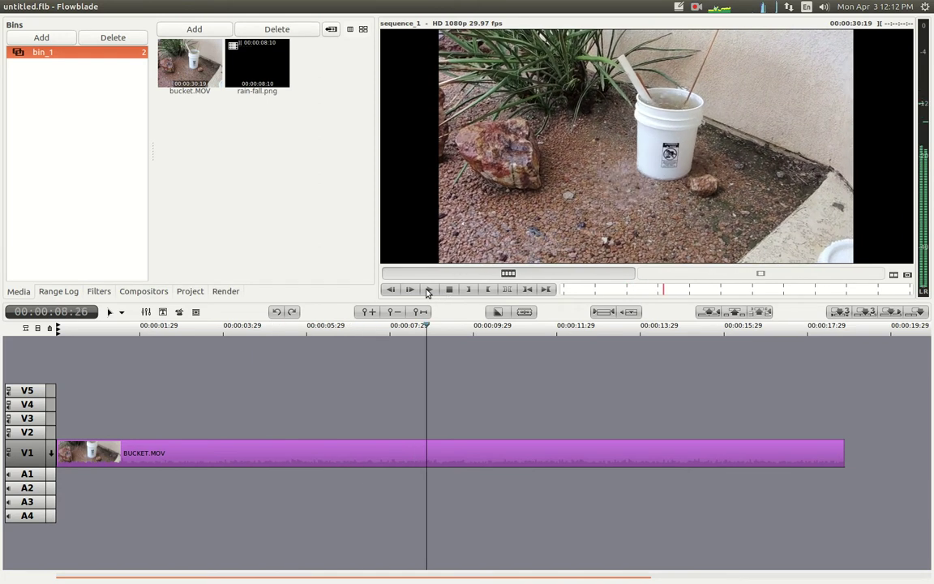
click(450, 290)
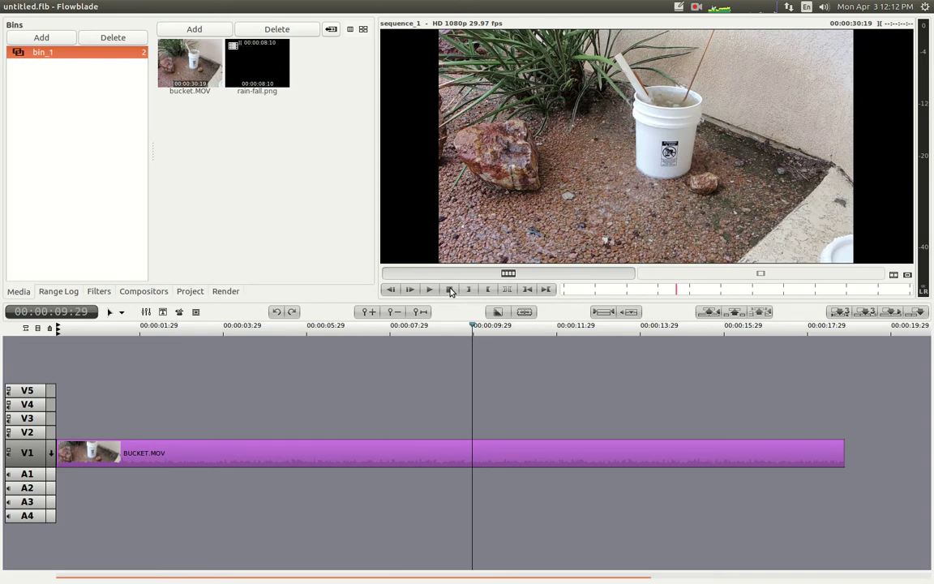
drag(473, 332, 405, 328)
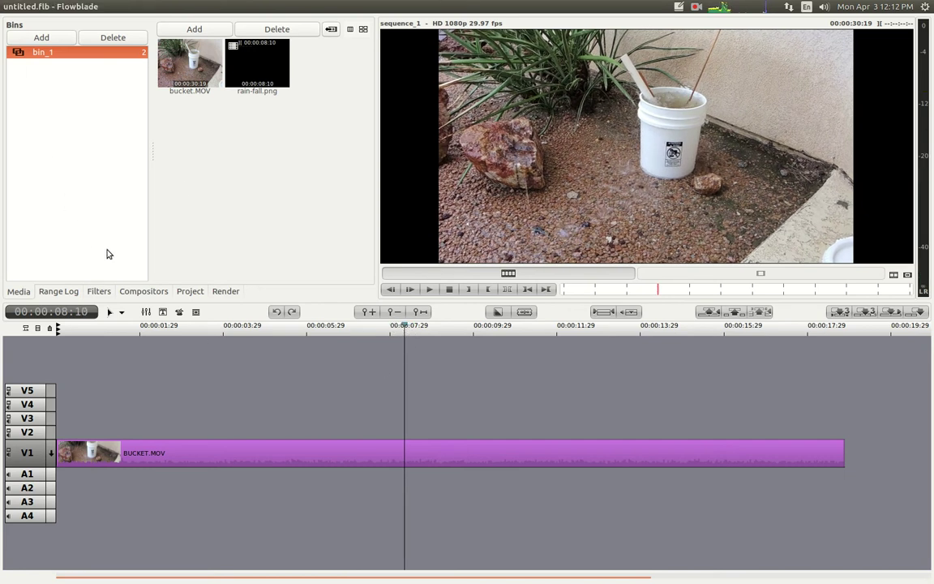
click(162, 313)
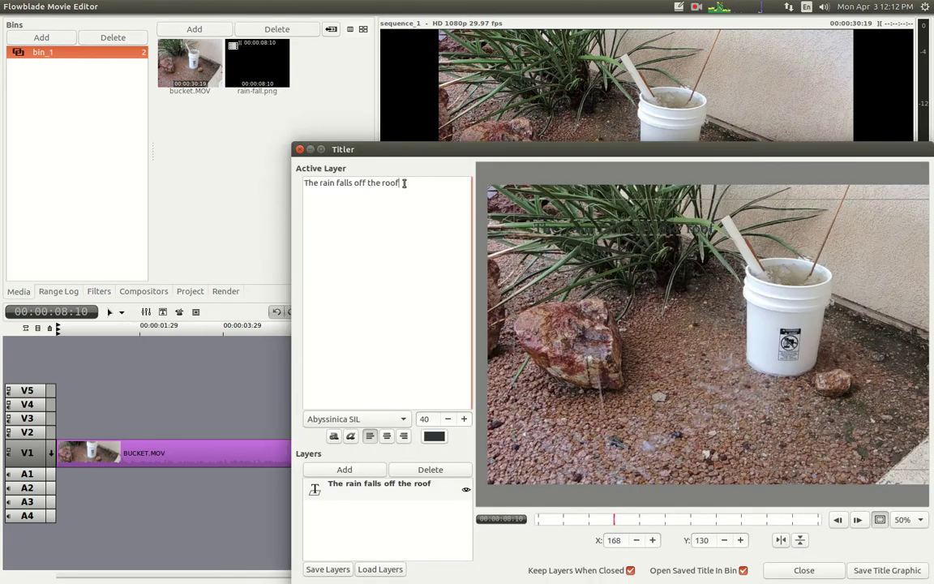
- Retype the title as 'The bucket gets filled up!', colour it white, and place it lower middle
drag(403, 183, 301, 187)
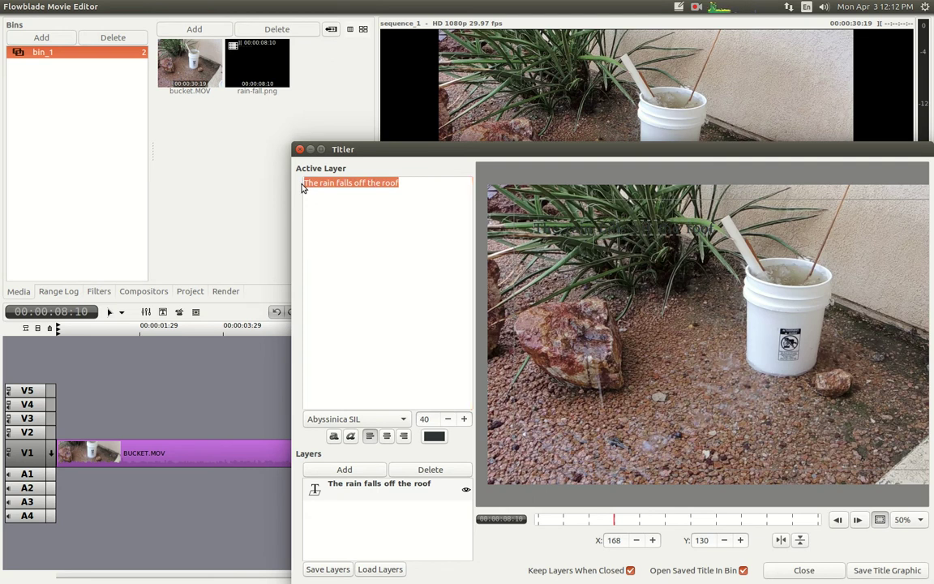
text(The b)
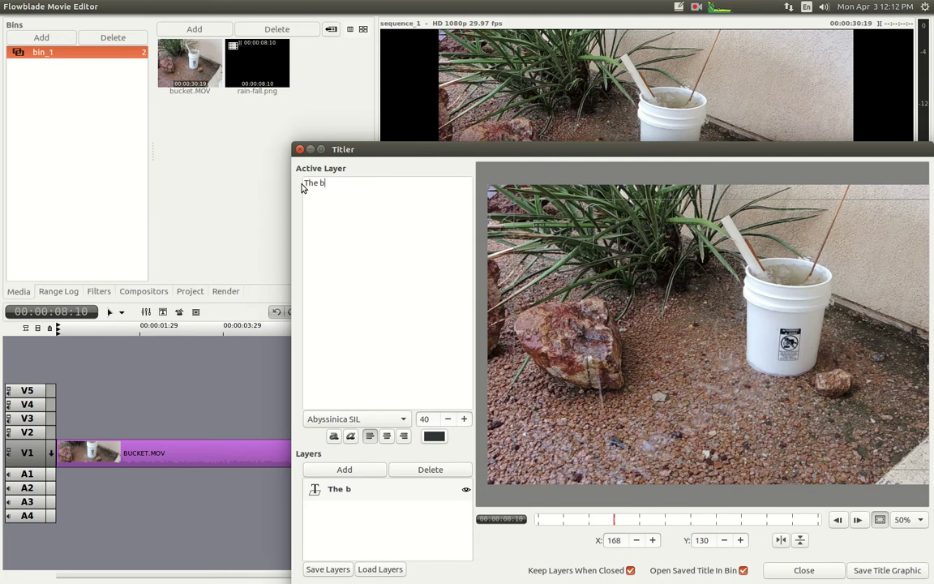
text(ucket gets fi)
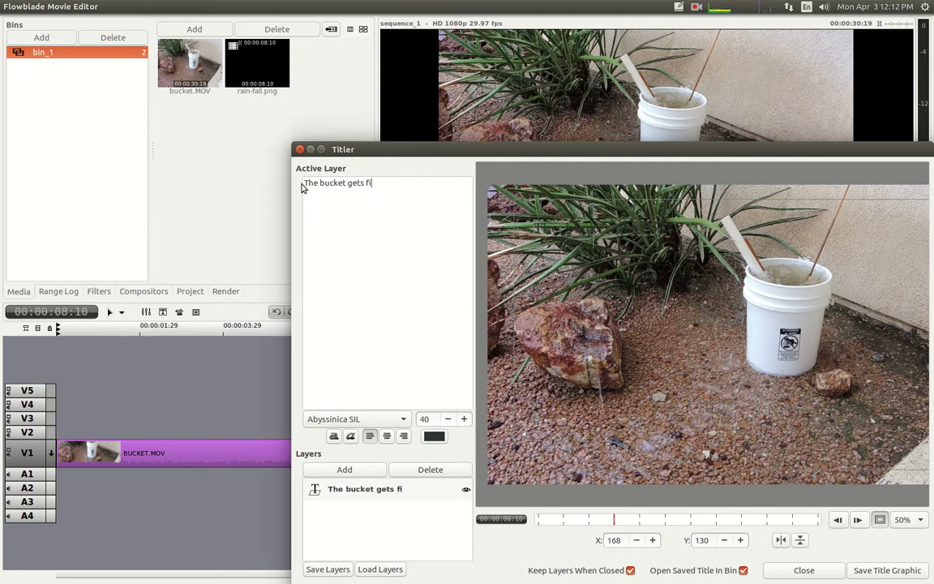
text(lled up!)
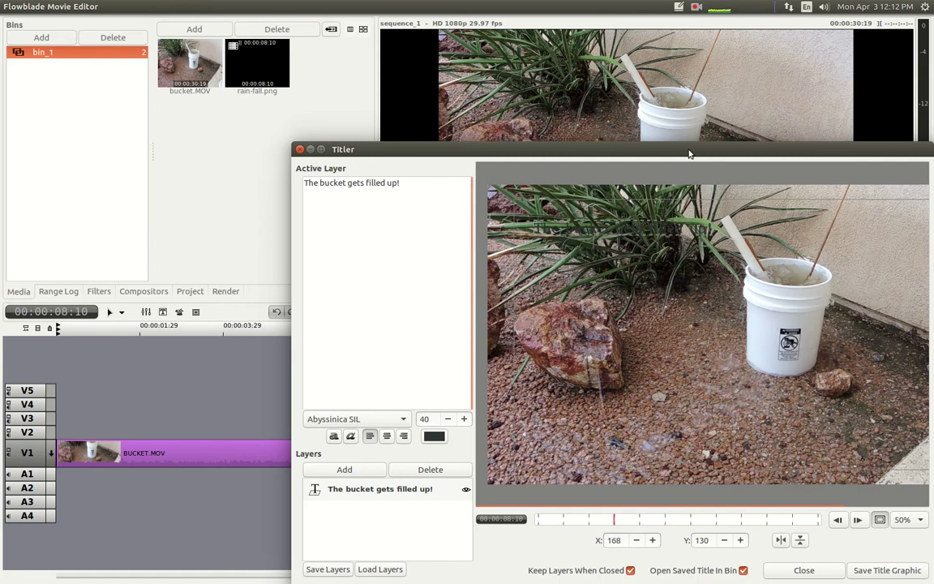
drag(617, 227, 708, 436)
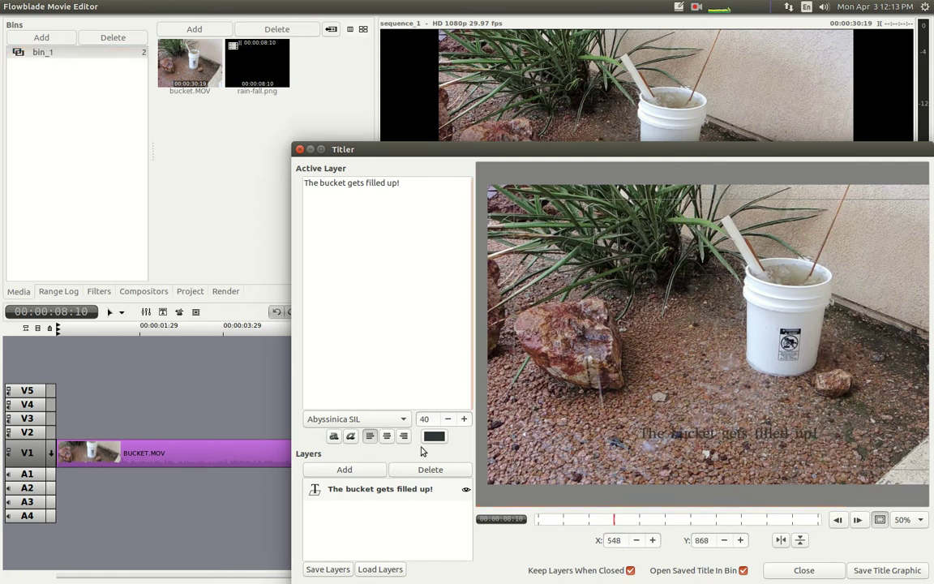
click(435, 443)
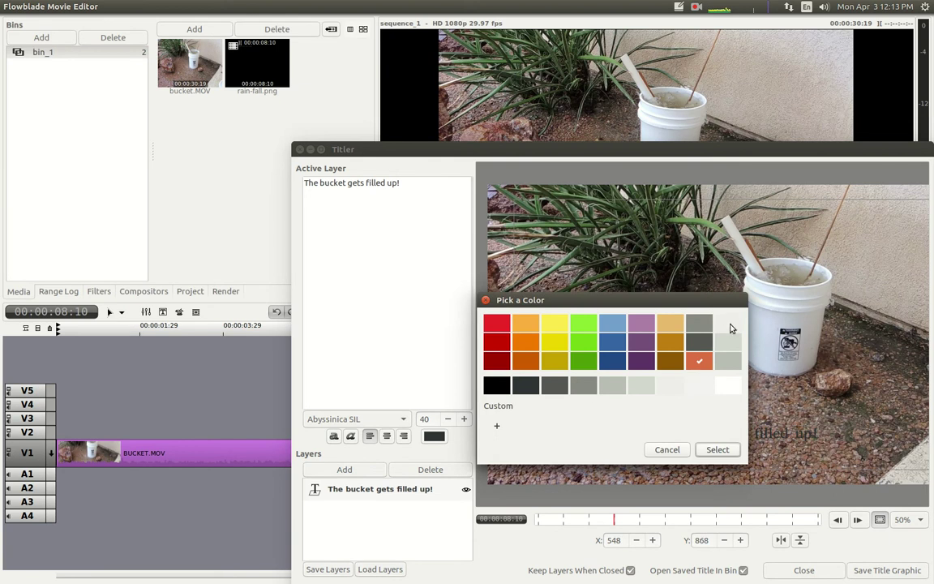
click(730, 325)
click(715, 450)
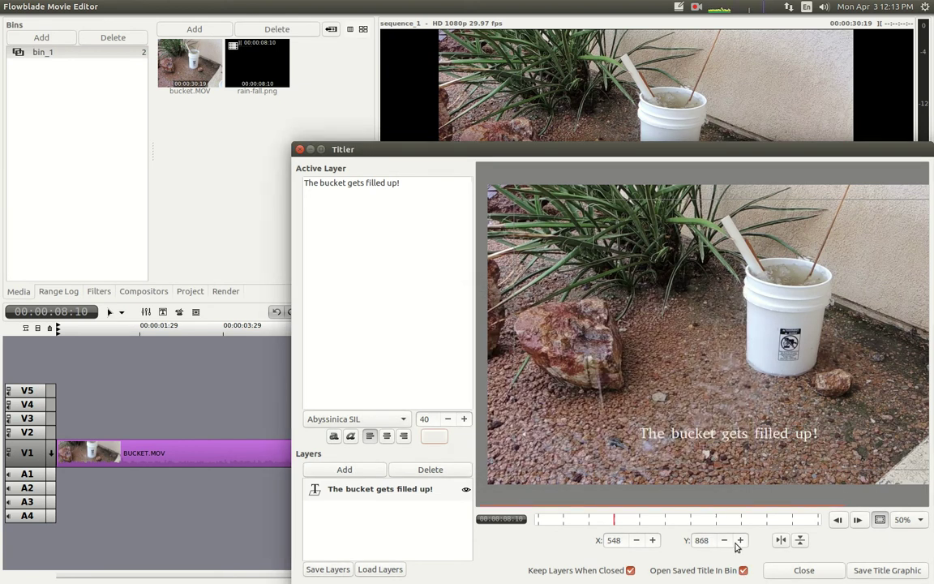
mouse_move(726, 435)
mouse_down()
mouse_move(710, 414)
mouse_move(648, 380)
mouse_move(685, 389)
mouse_move(715, 442)
mouse_up()
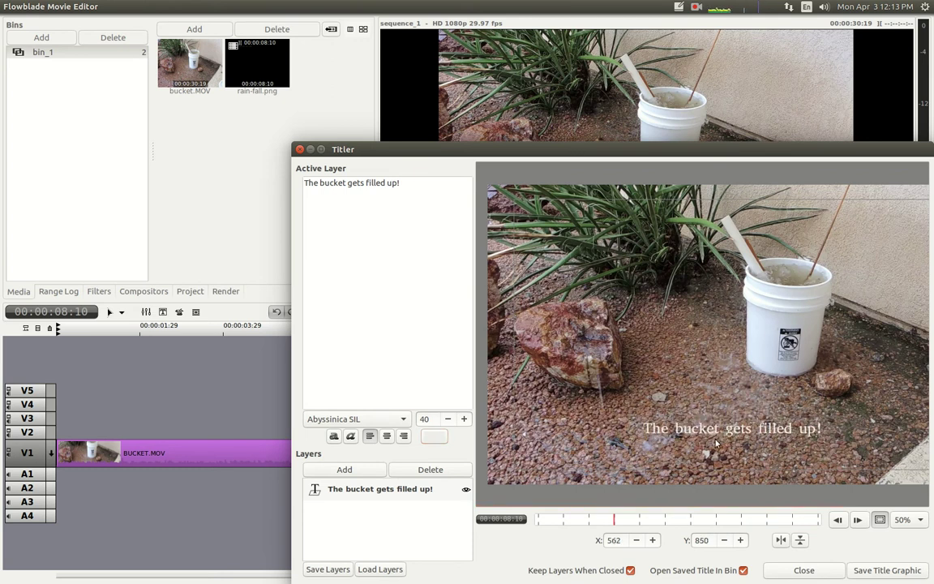
- Save the edited title graphic under the name bucket-full.png
click(863, 574)
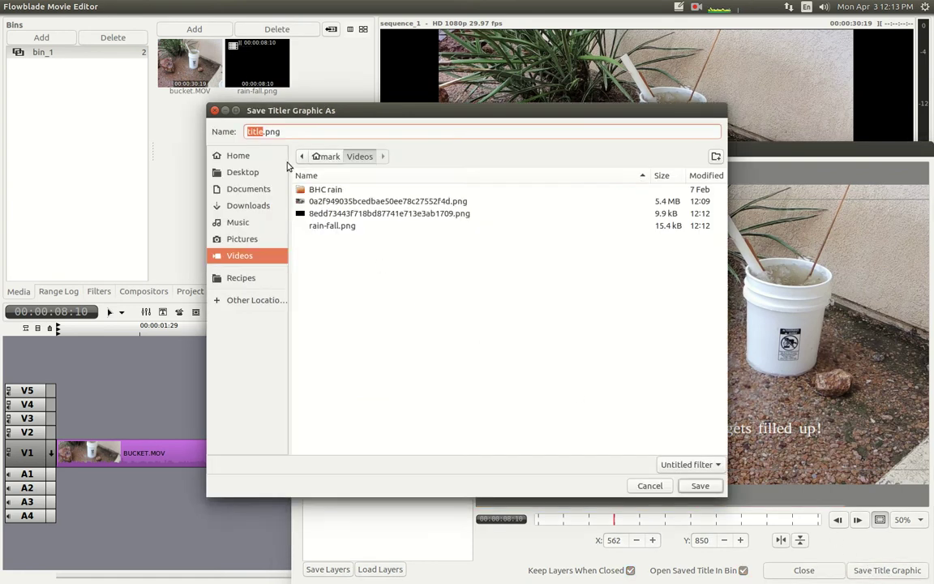
text(ti)
key(BackSpace)
key(BackSpace)
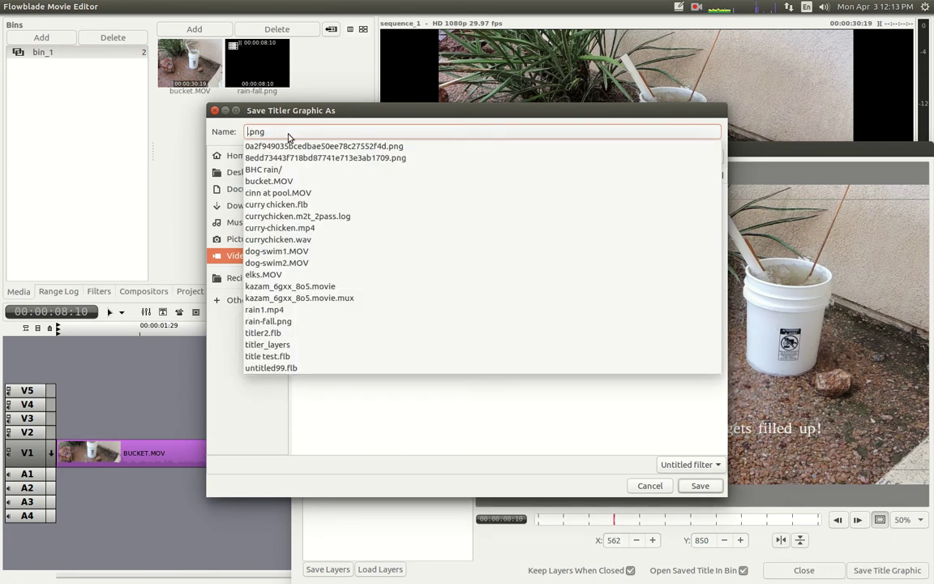
text(bucke)
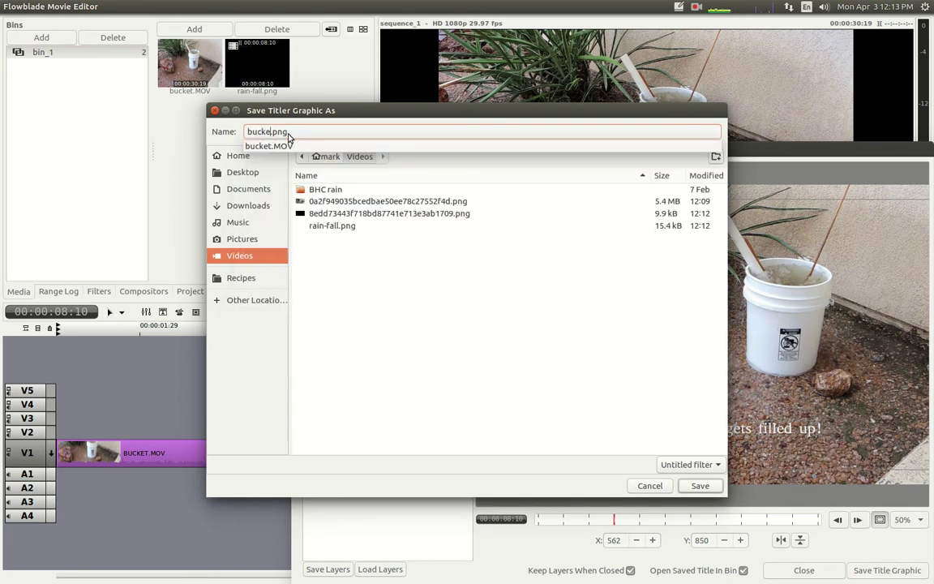
text(t)
key(Escape)
text(-fi)
text(ll)
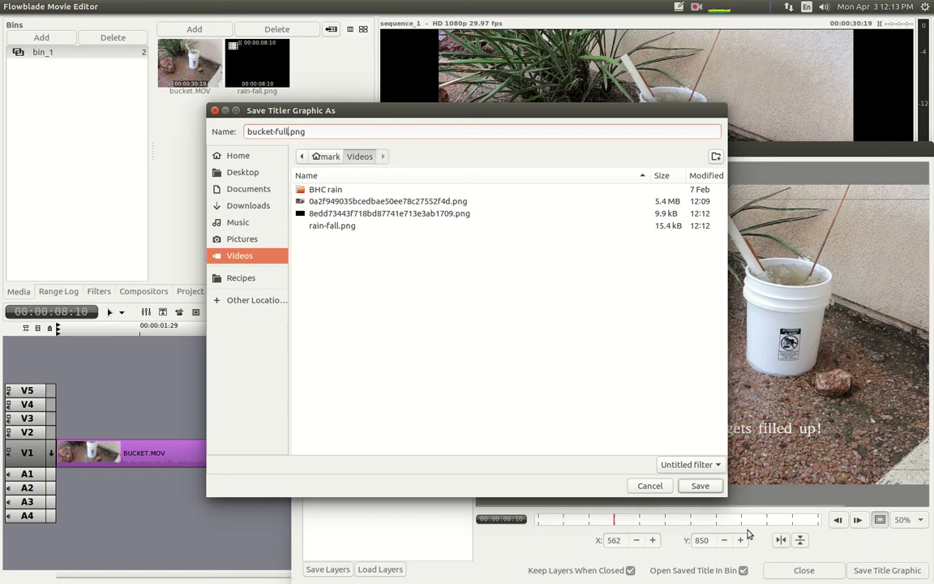
click(702, 486)
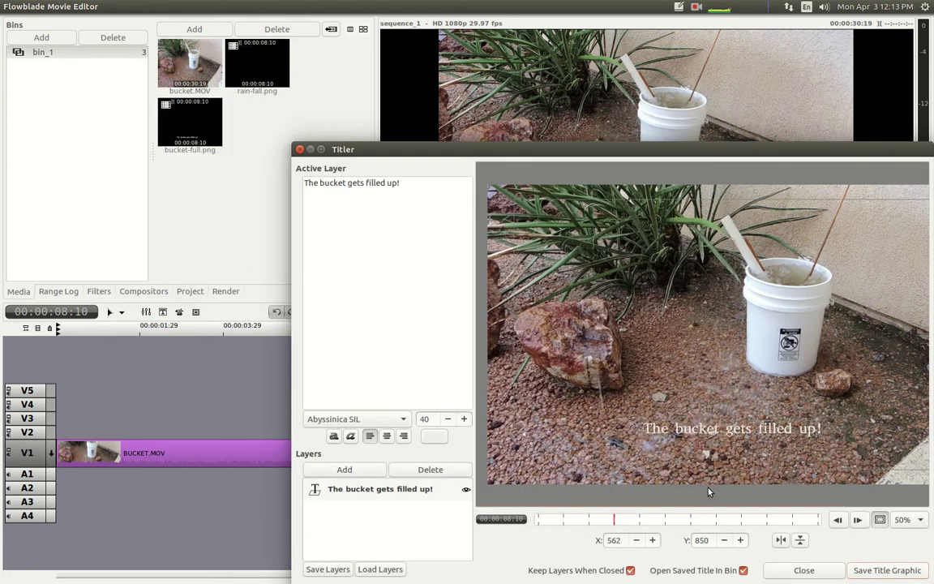
- Close the Titler and drop rain-fall.png at the start of track V2
click(300, 150)
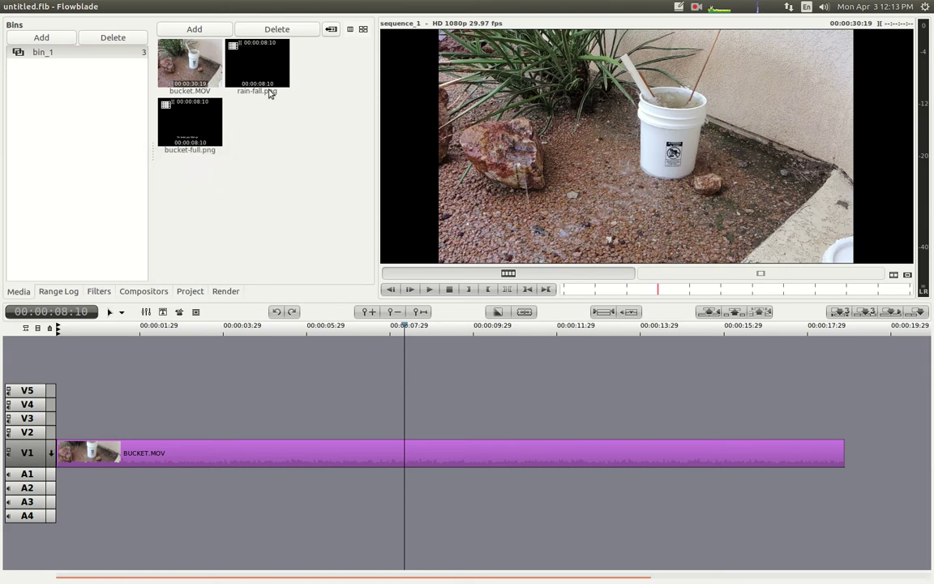
drag(261, 67, 57, 432)
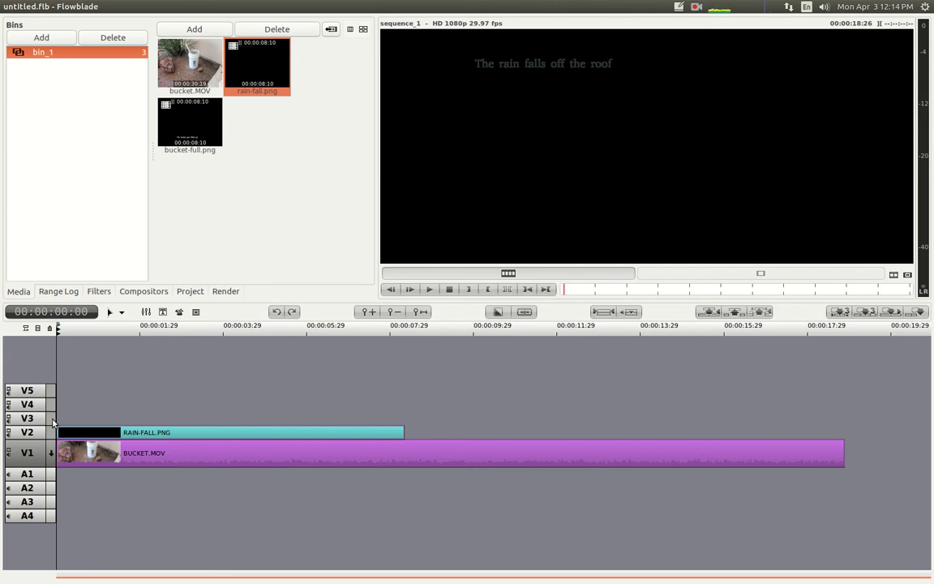
- Add a Blend compositor to rain-fall.png on V2 and play it over V1
right_click(197, 436)
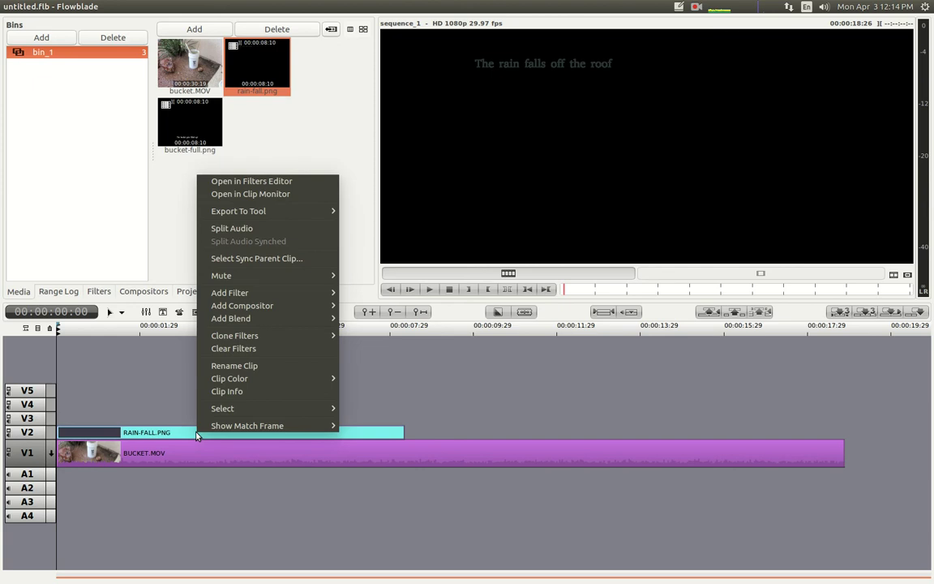
mouse_move(315, 305)
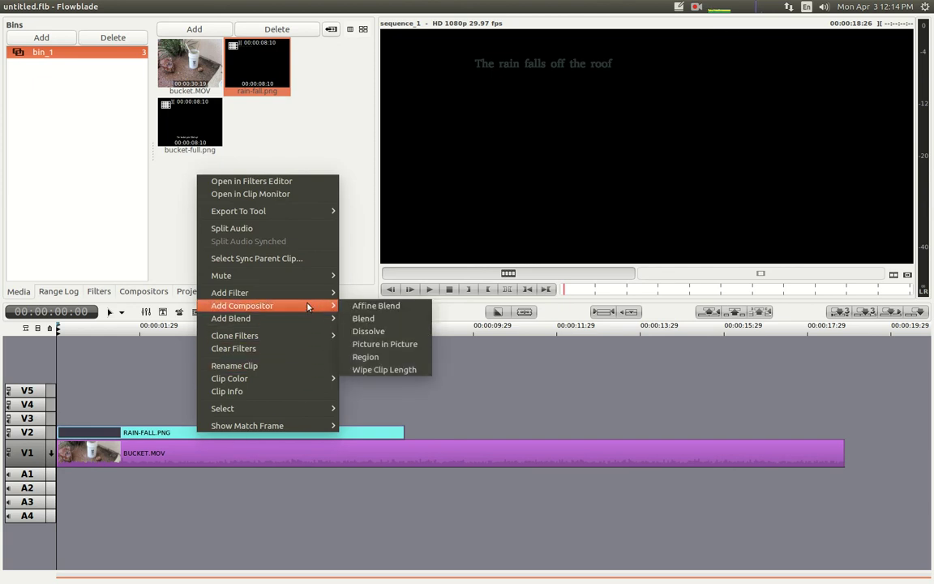
click(370, 320)
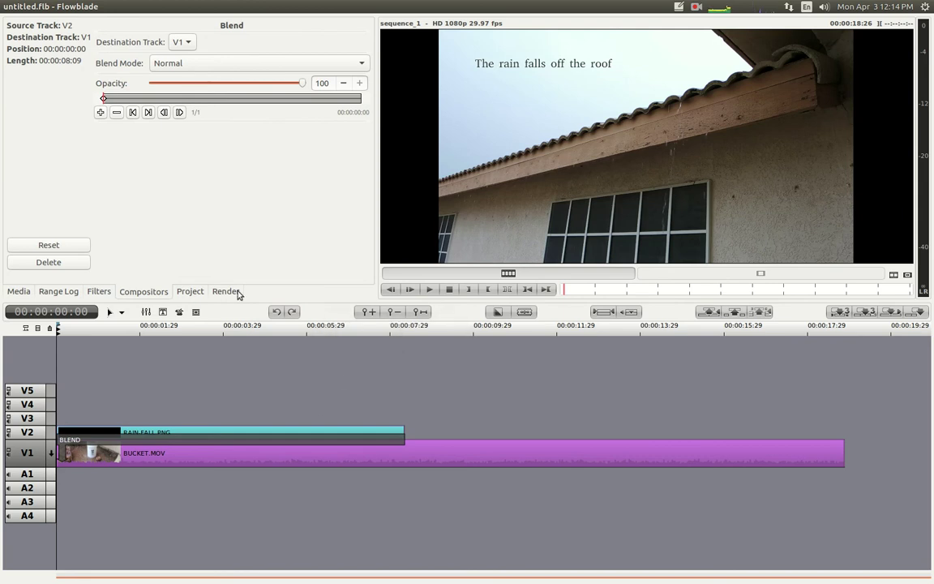
click(429, 290)
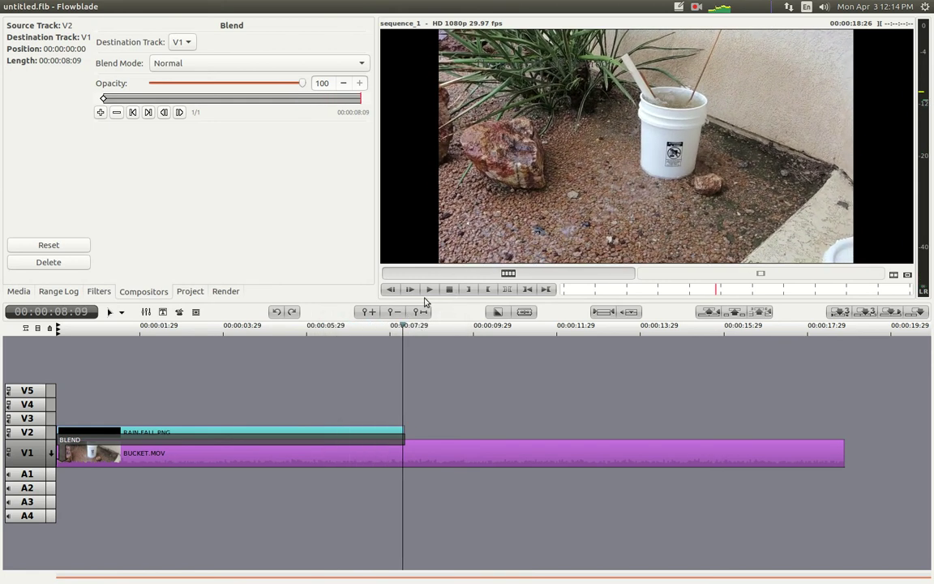
- Scrub the timeline and park the playhead at 00:00:02:11
click(182, 329)
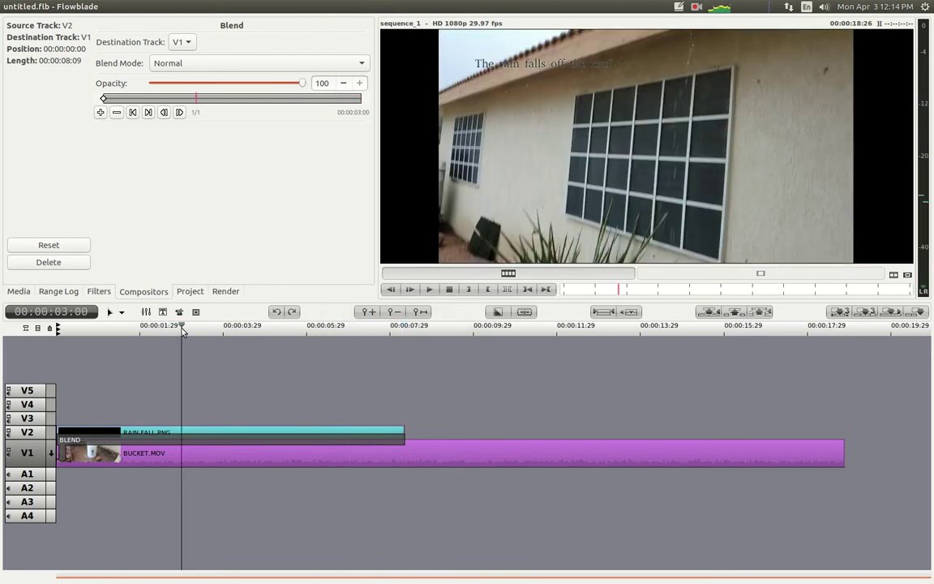
click(143, 327)
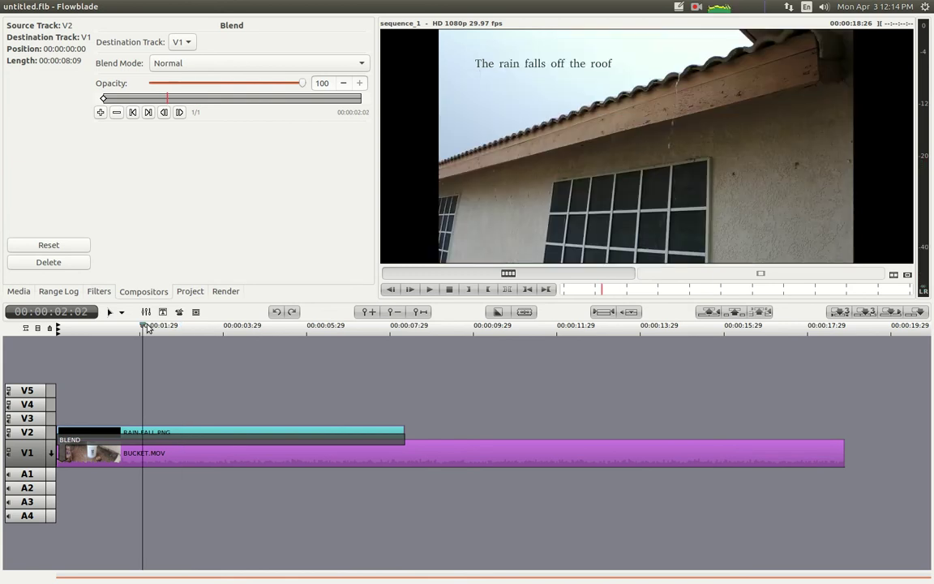
click(158, 327)
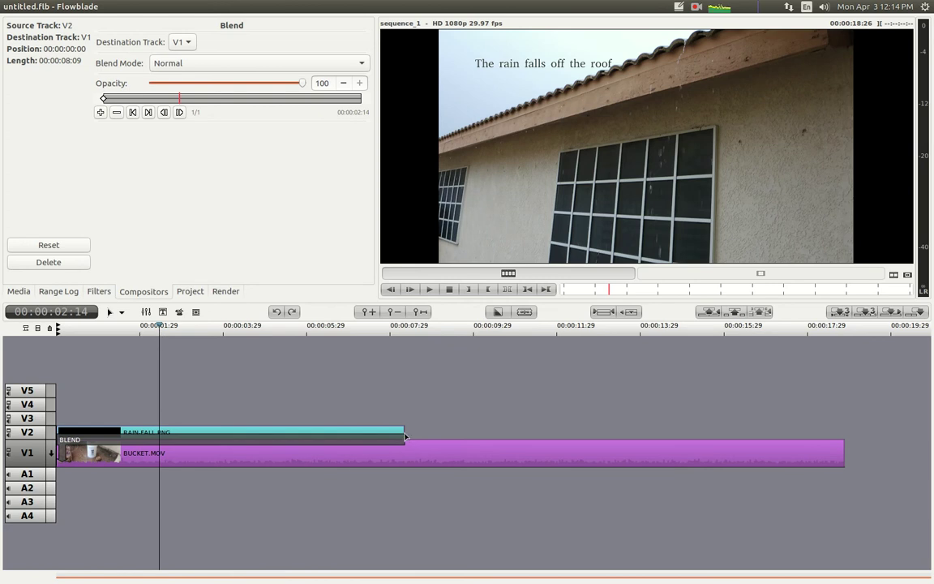
mouse_move(405, 437)
mouse_down()
mouse_move(197, 430)
mouse_move(403, 434)
mouse_up()
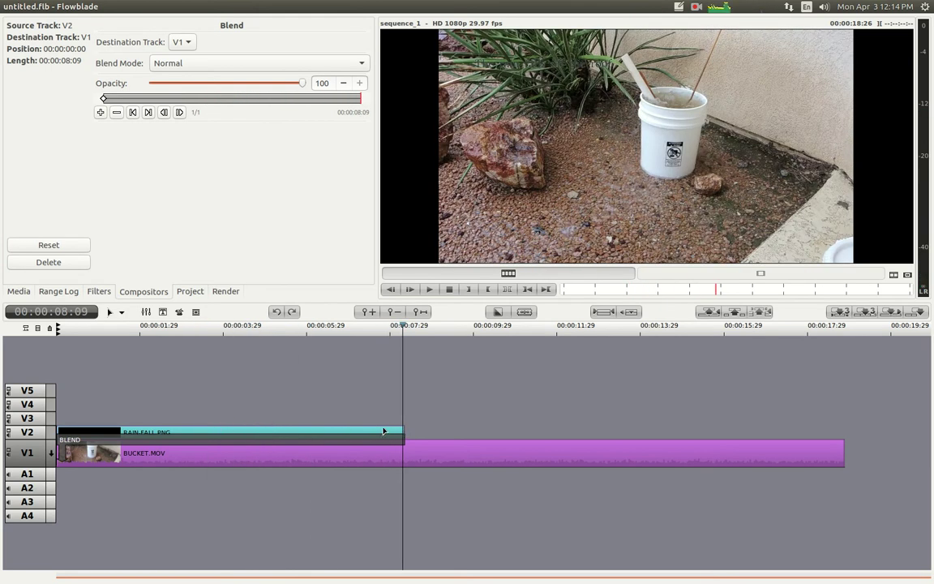
click(184, 328)
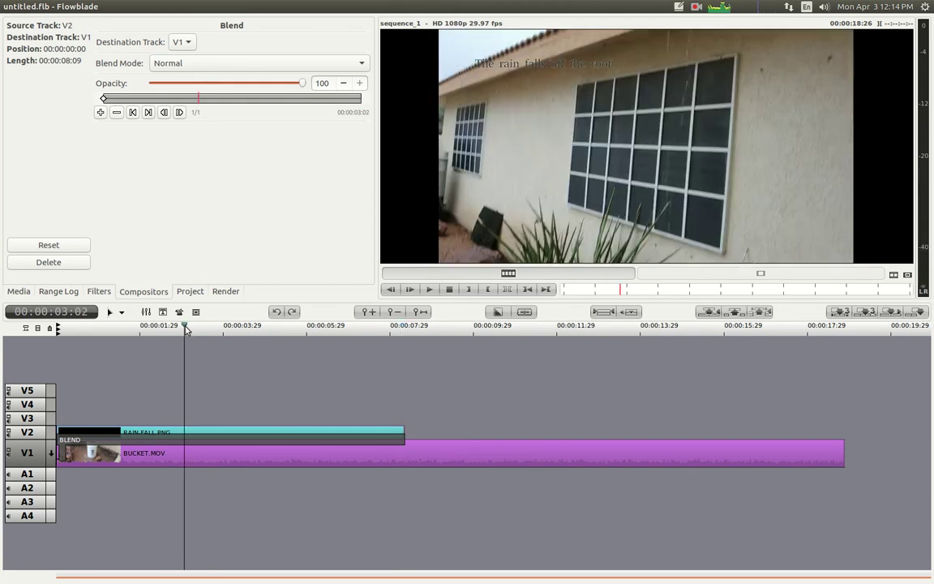
click(166, 328)
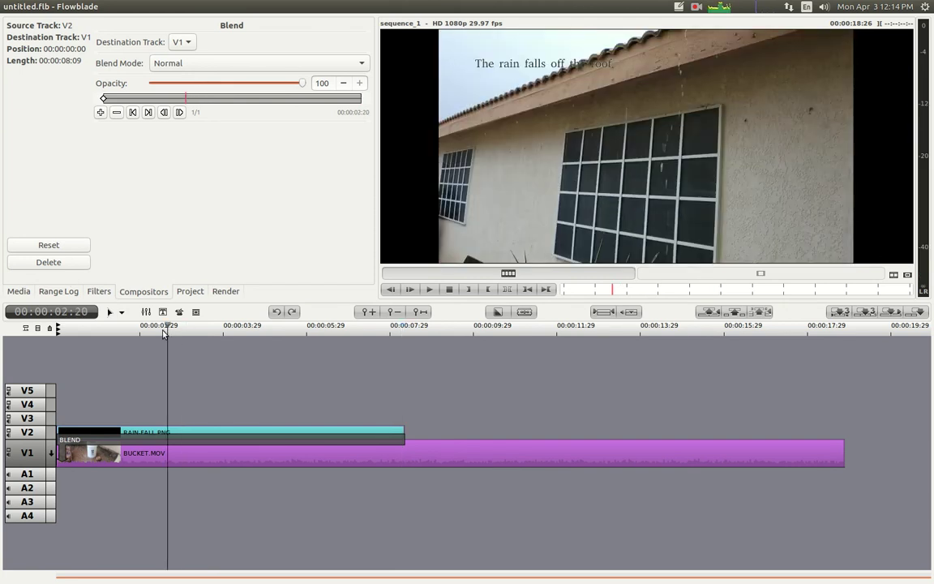
click(156, 331)
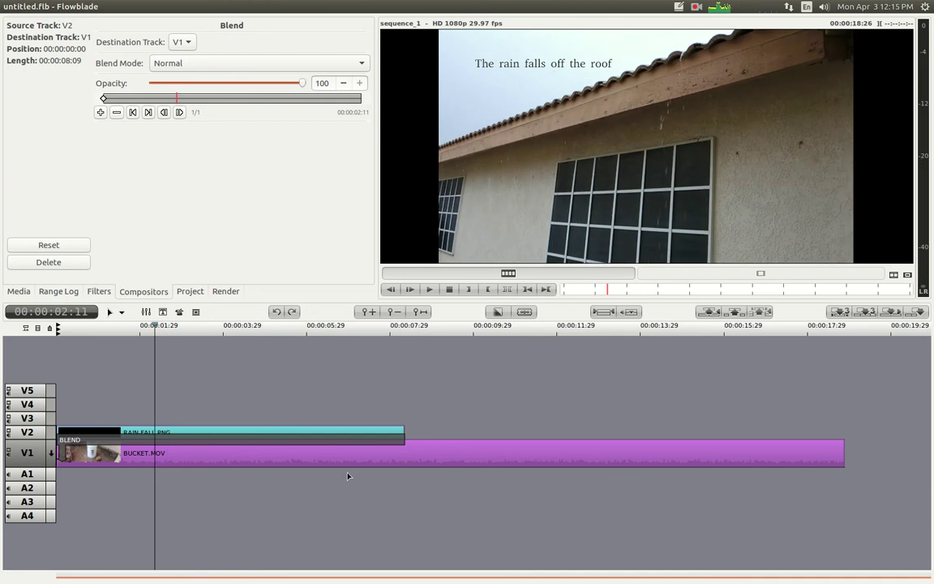
- Trim RAIN FALL.PNG to end at 00:00:02:11 and sync its Blend compositor to the clip
drag(404, 432, 155, 432)
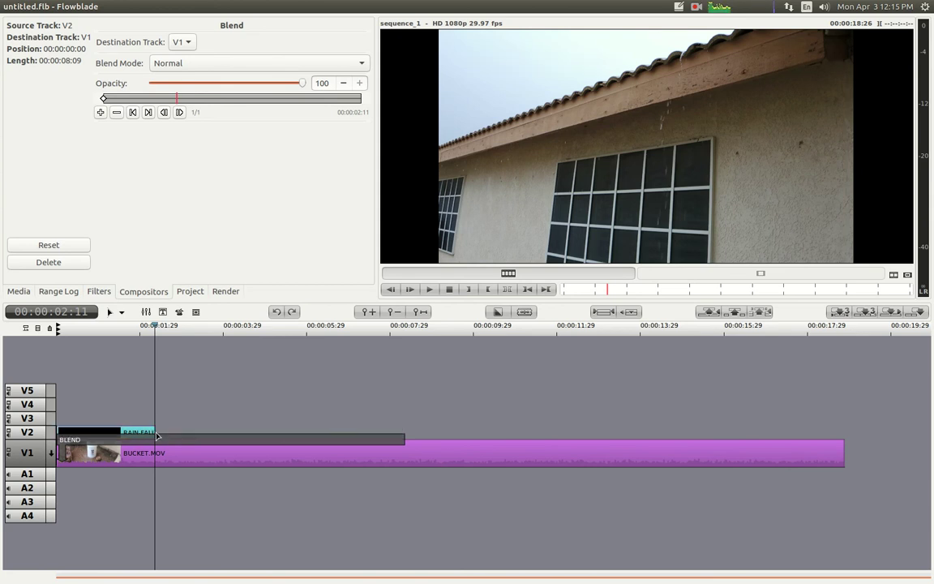
right_click(375, 441)
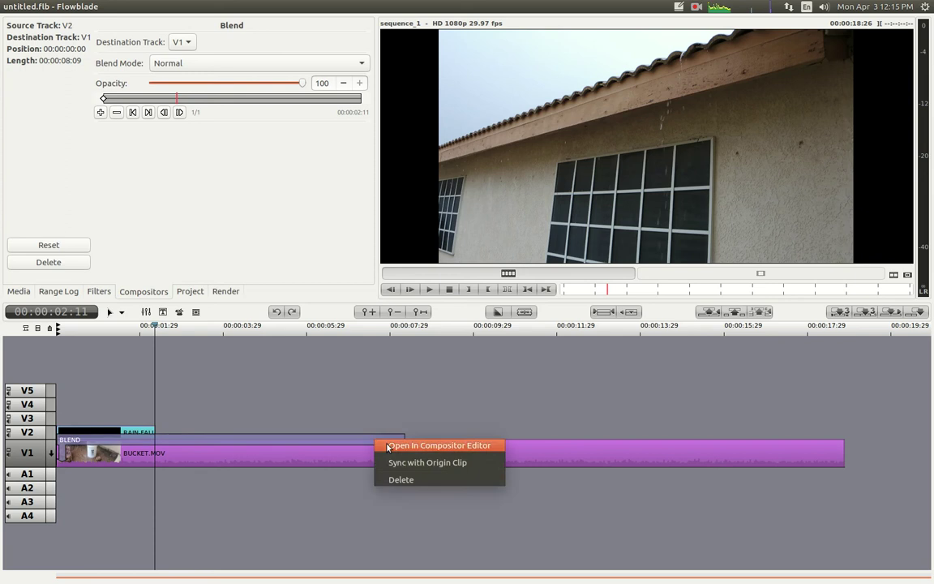
click(432, 463)
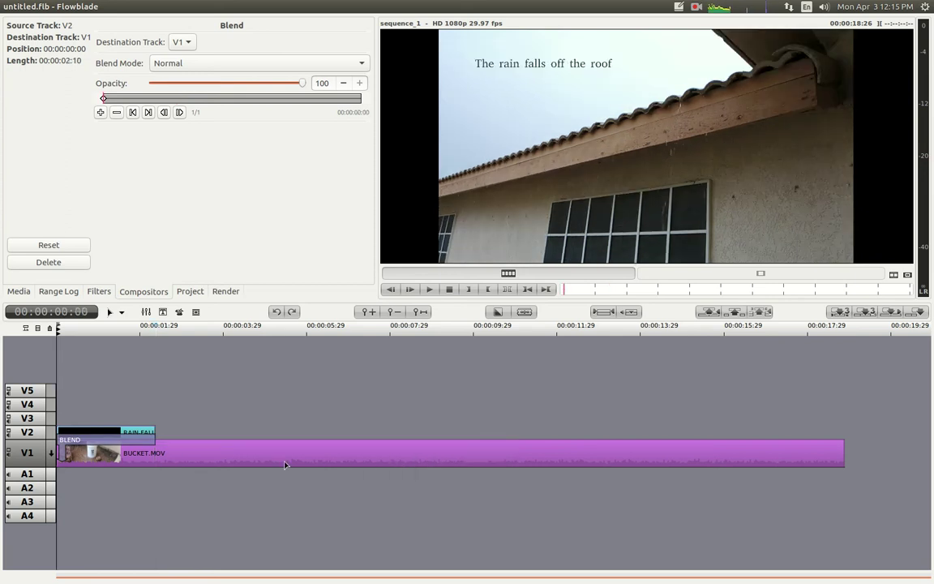
- Play the sequence from the start, stop it, and show the Media bin again
click(431, 290)
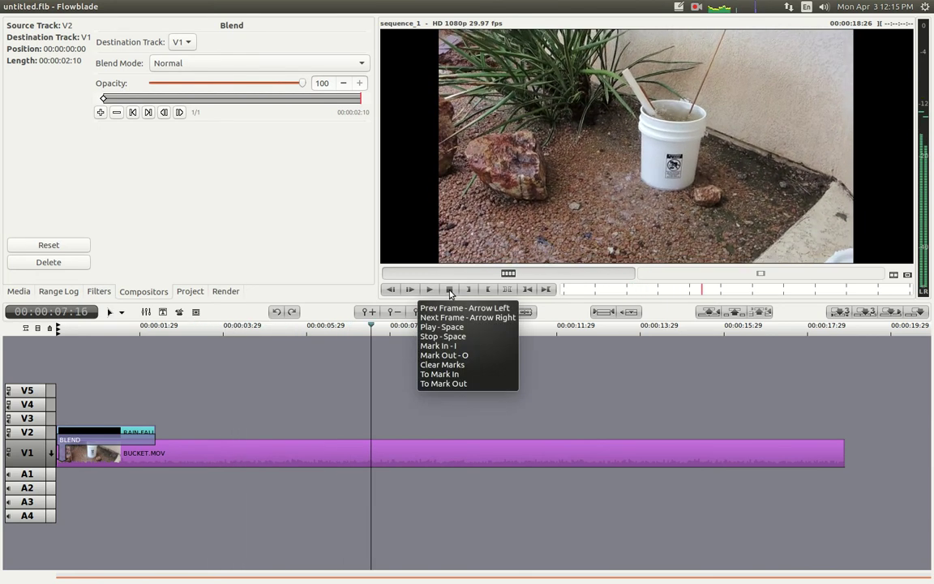
click(450, 289)
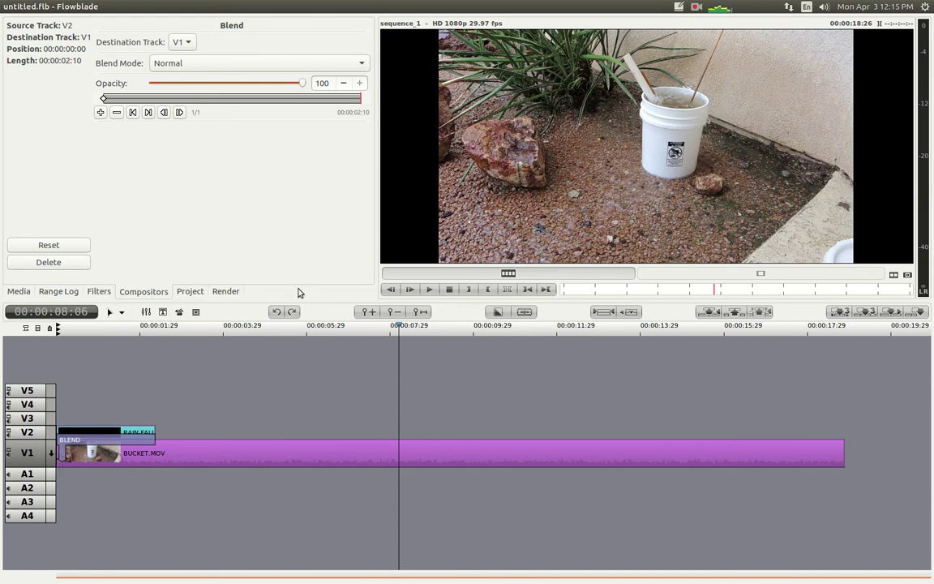
click(19, 291)
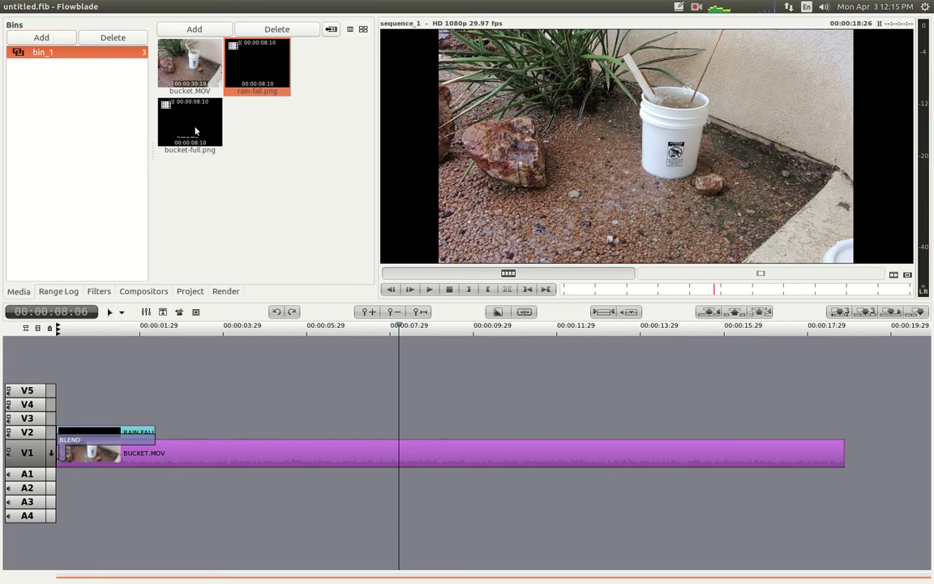
- Place bucket-full.png on V2 at 00:00:08:06, give it a Blend compositor, and play it
drag(189, 128, 401, 433)
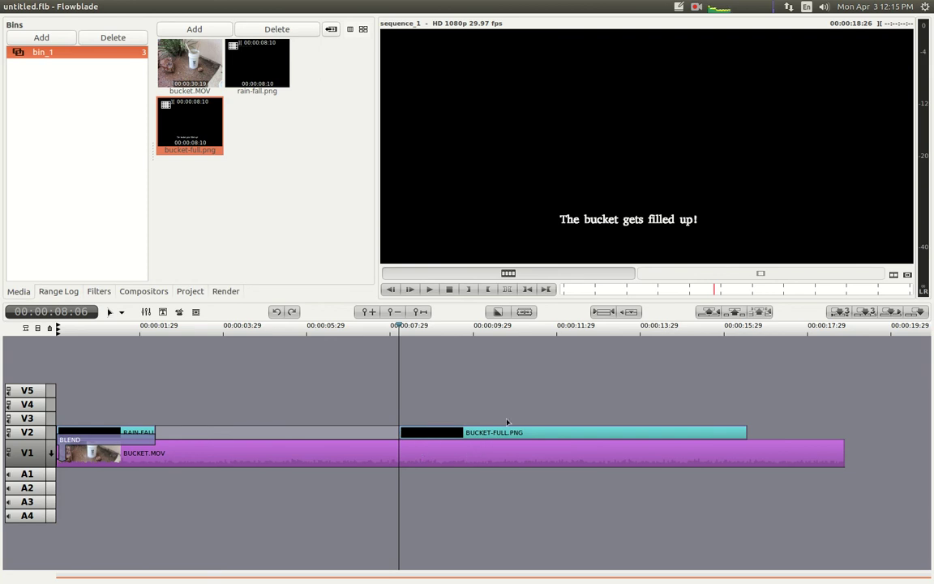
right_click(549, 432)
mouse_move(591, 306)
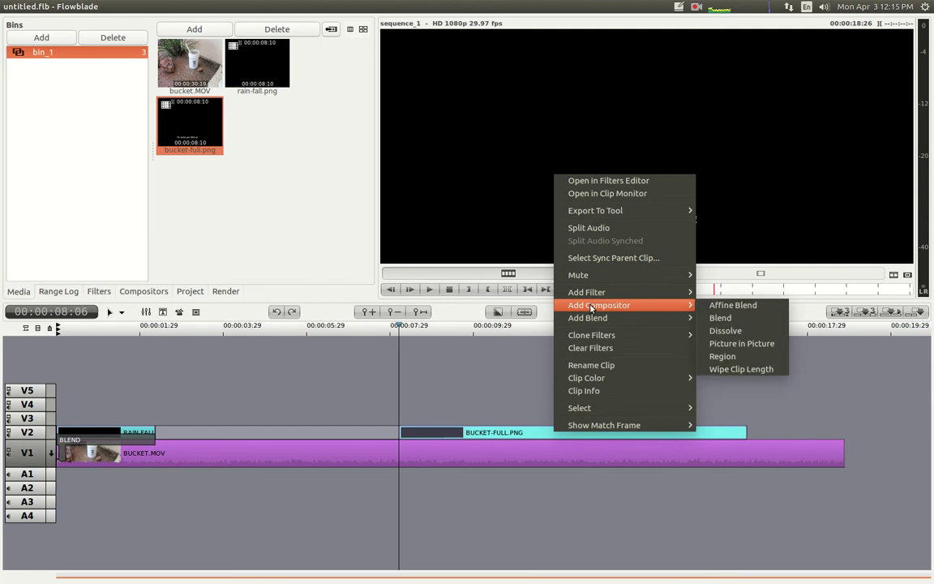
click(719, 318)
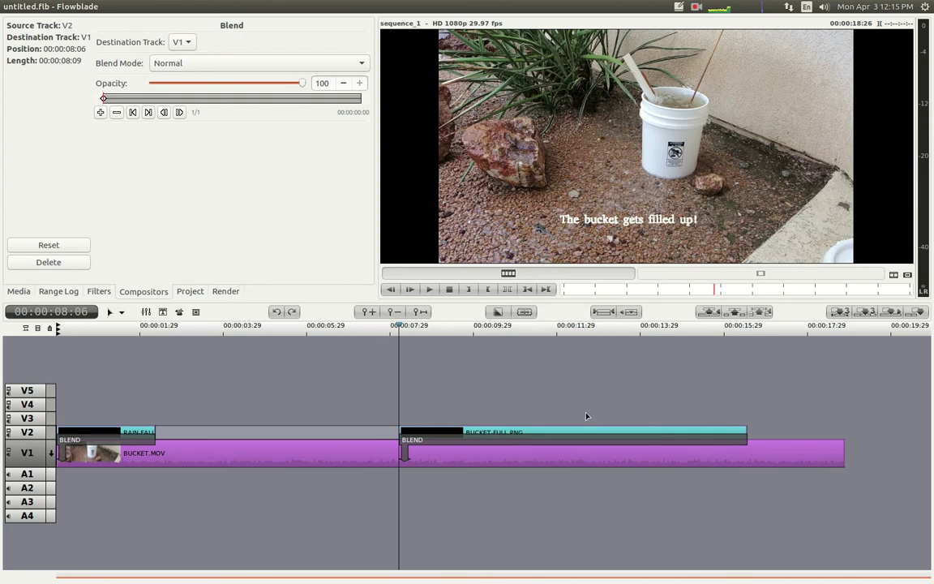
click(430, 289)
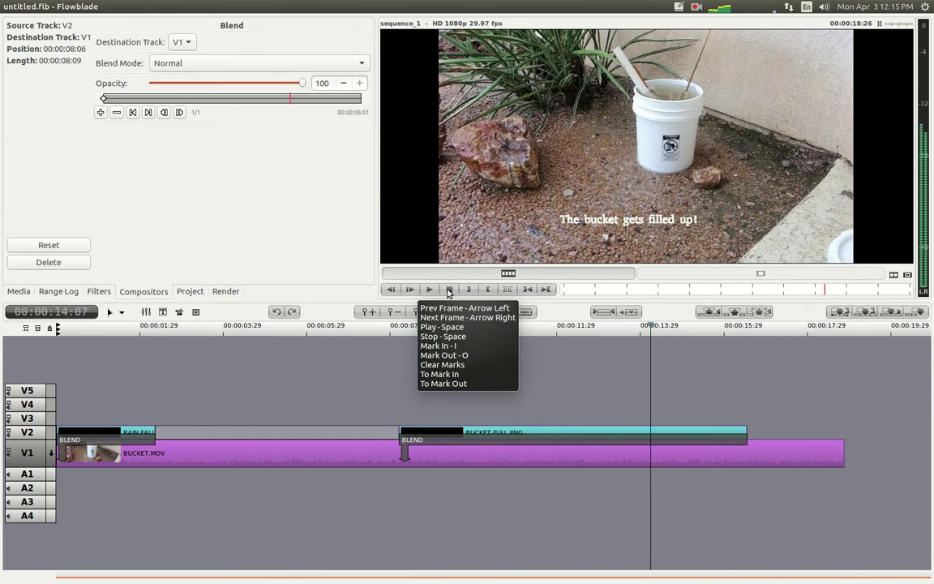
- Stop playback and park the playhead at 00:00:09:04
click(448, 290)
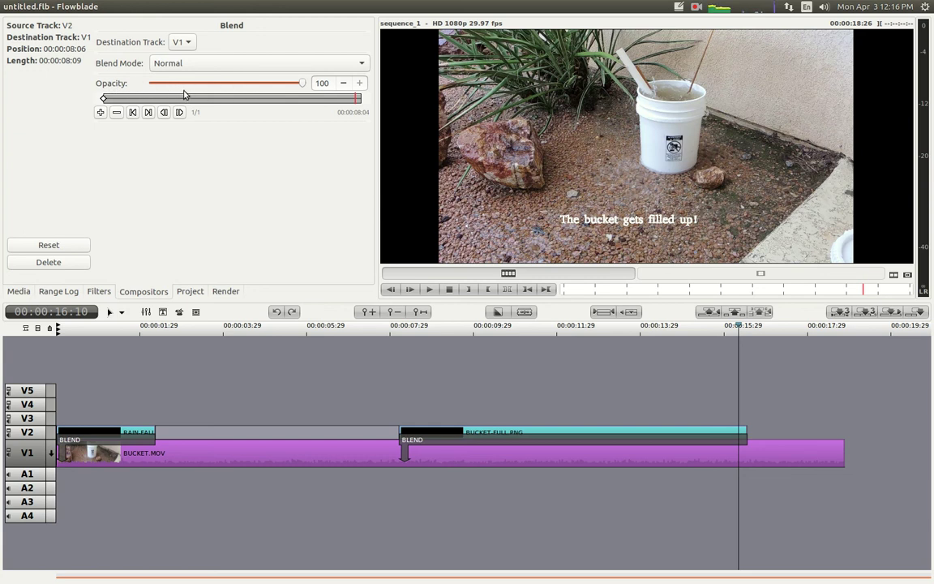
click(437, 334)
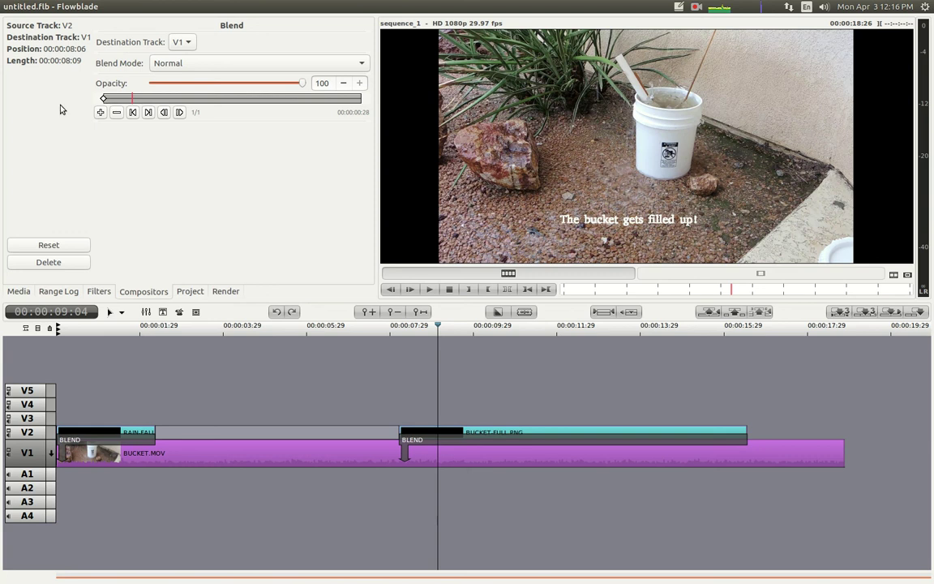
- Add opacity keyframes at 00:00:09:04 (83) and 00:00:11:19 (57)
click(100, 114)
drag(287, 86, 277, 84)
click(210, 102)
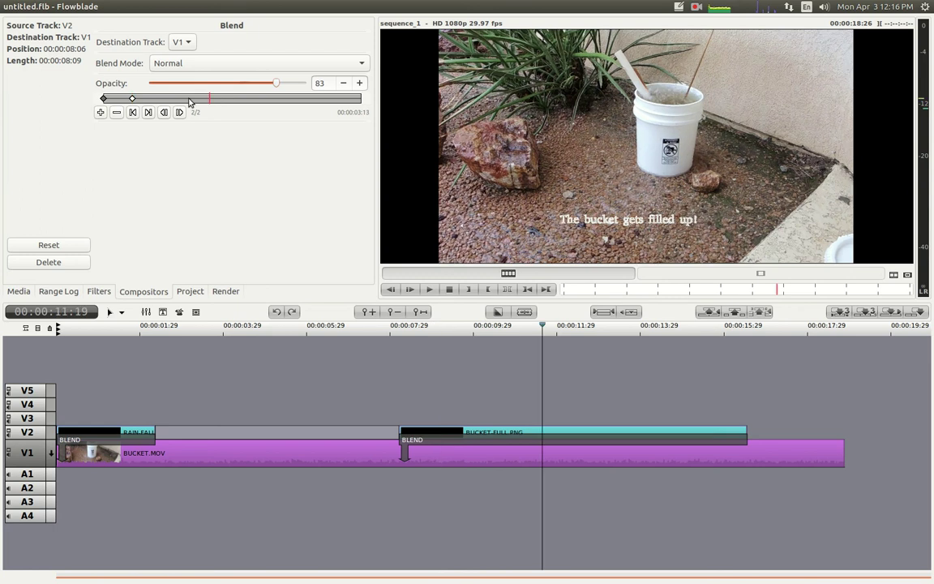
click(101, 113)
drag(276, 87, 238, 87)
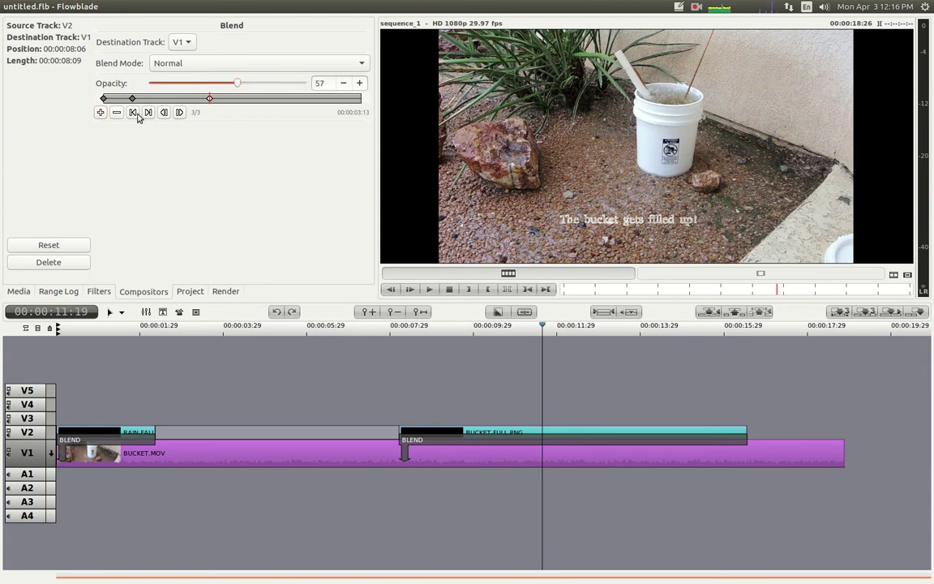
- Add opacity keyframes at 00:00:14:14 (28) and the title's end (6)
click(297, 98)
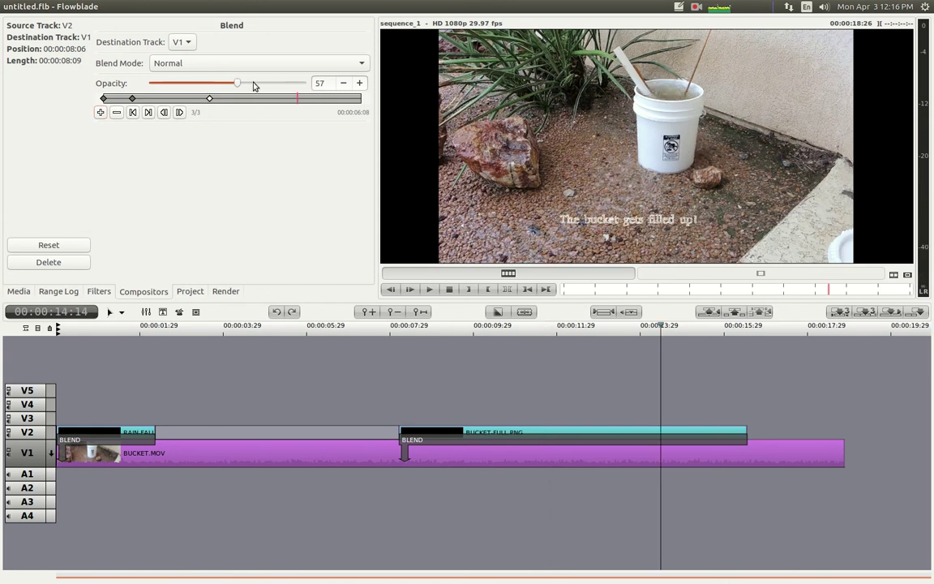
drag(236, 84, 195, 86)
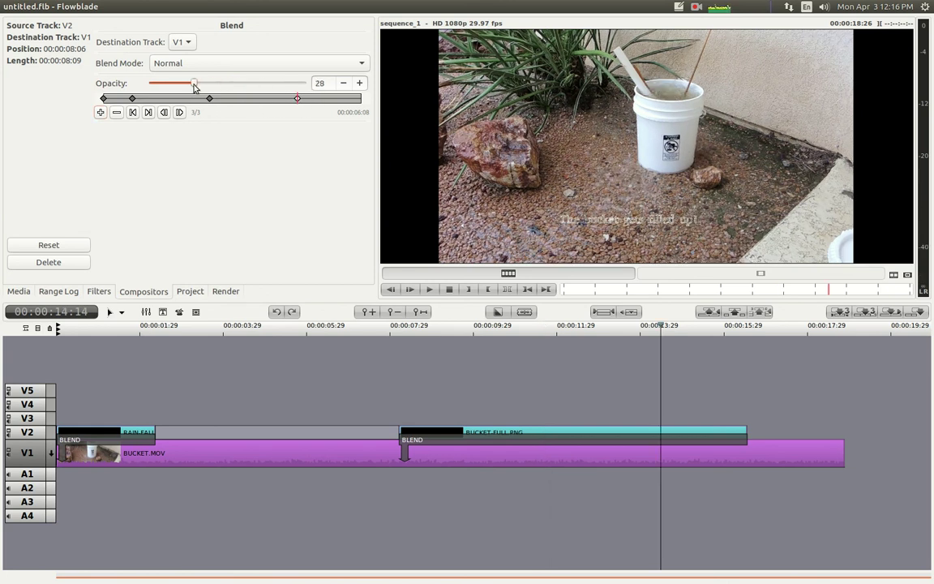
click(352, 99)
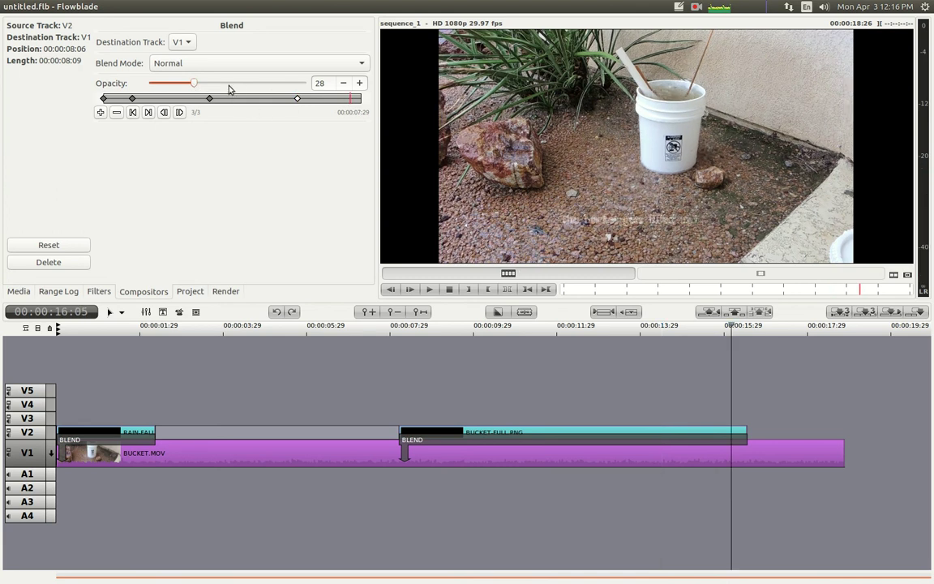
drag(194, 86, 161, 86)
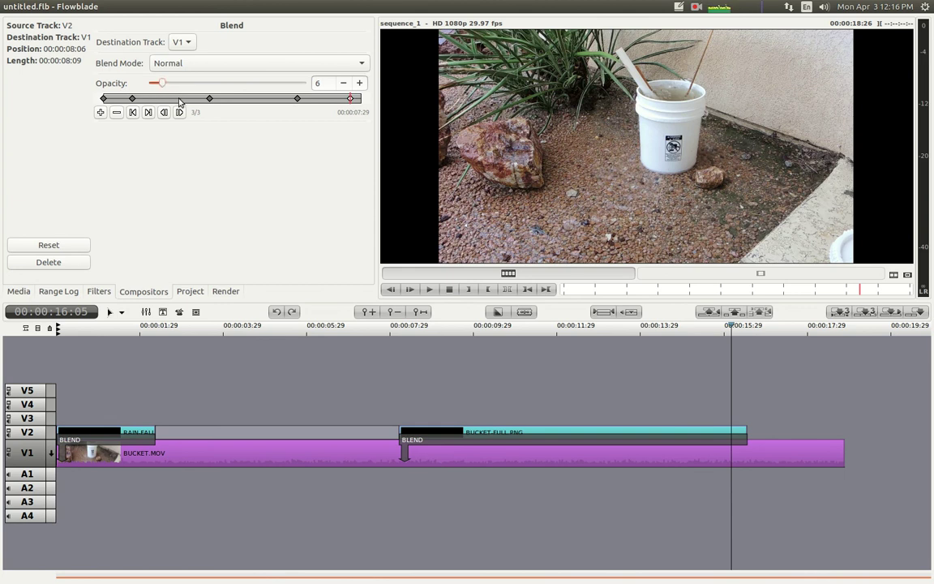
click(370, 335)
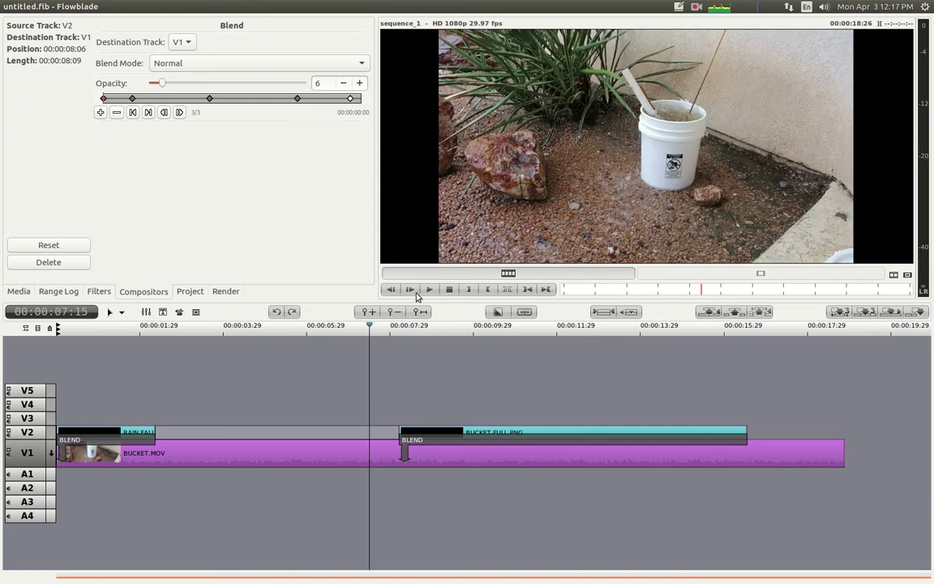
- Preview the bucket title fading out, then show the Media bin
click(429, 290)
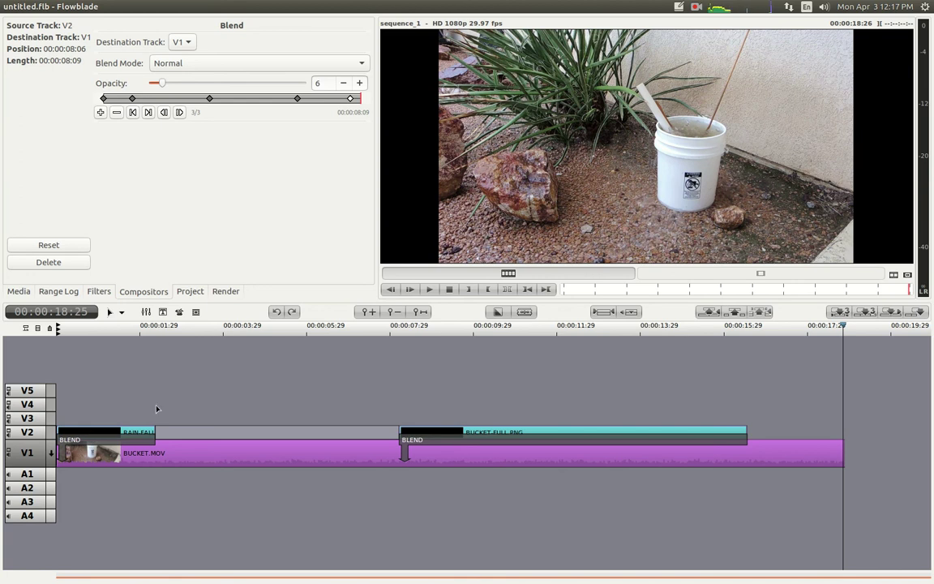
click(21, 295)
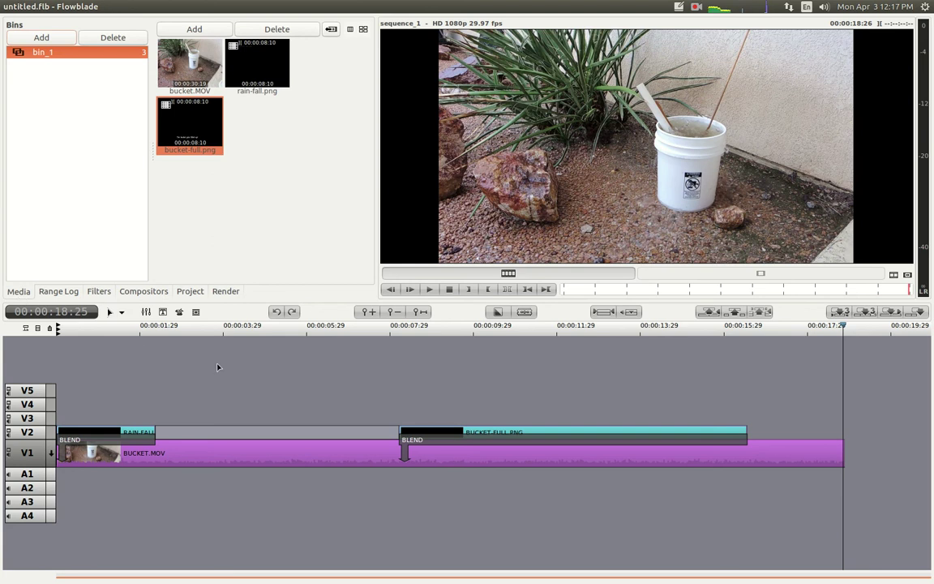